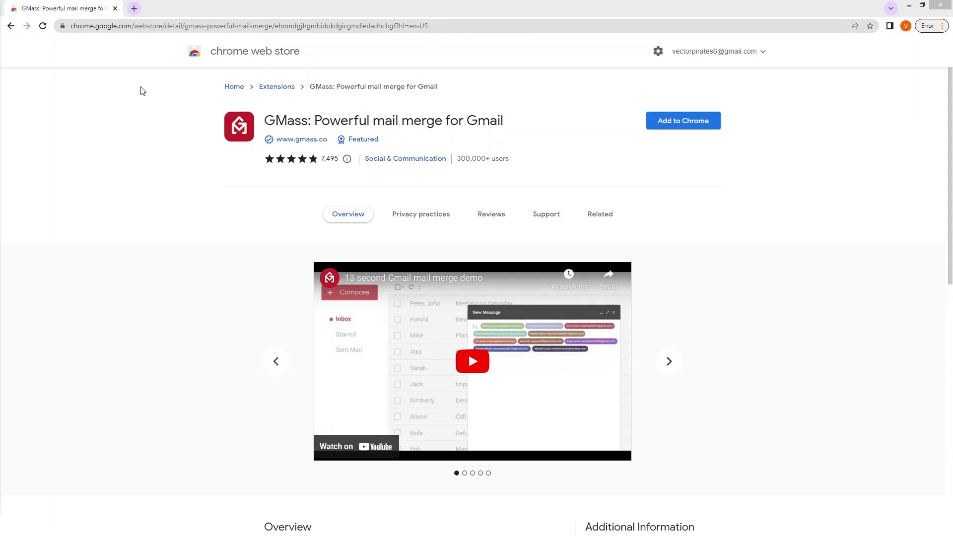
# Step: View the GMass store listing full screen, highlighting its cold email, campaigns and mail merge features
pyautogui.press('F11')
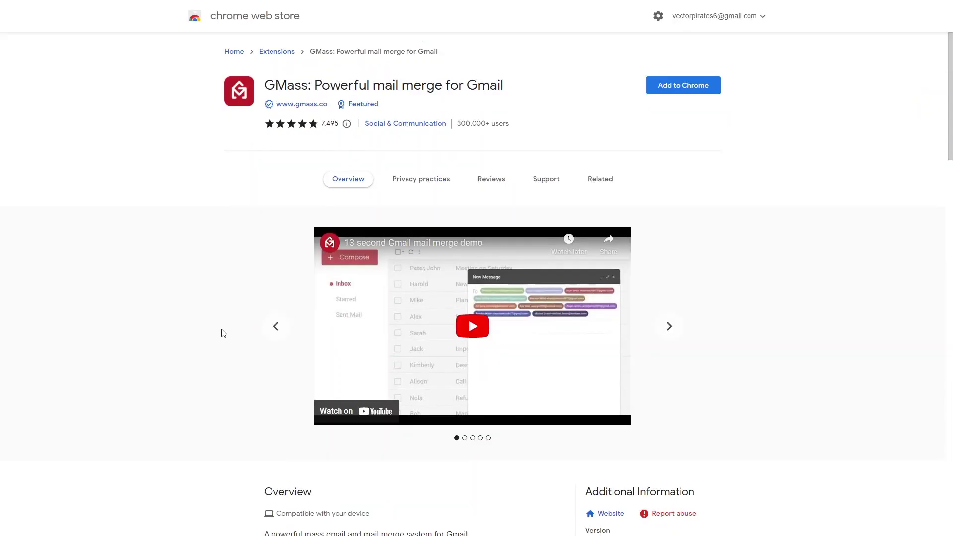
pyautogui.scroll(-5, 189, 368)
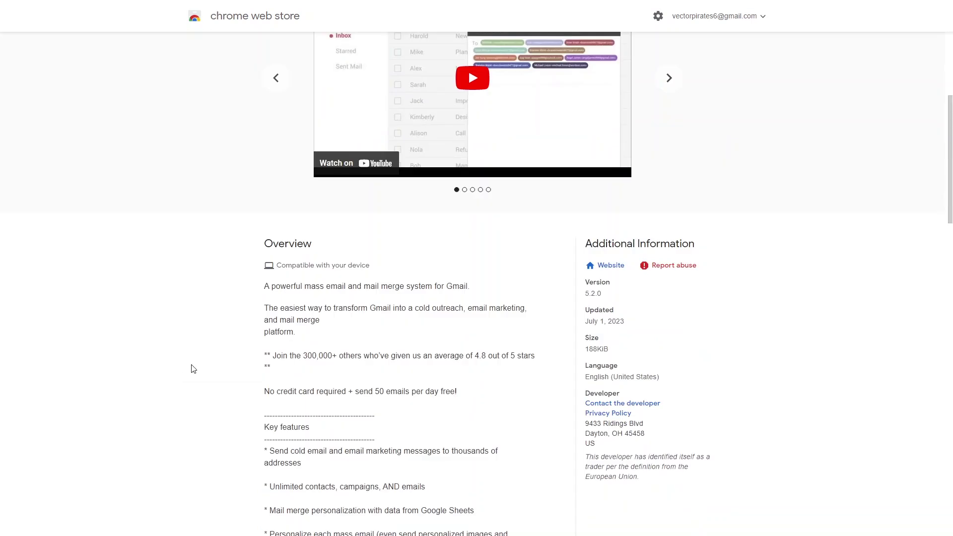
pyautogui.scroll(-3, 233, 358)
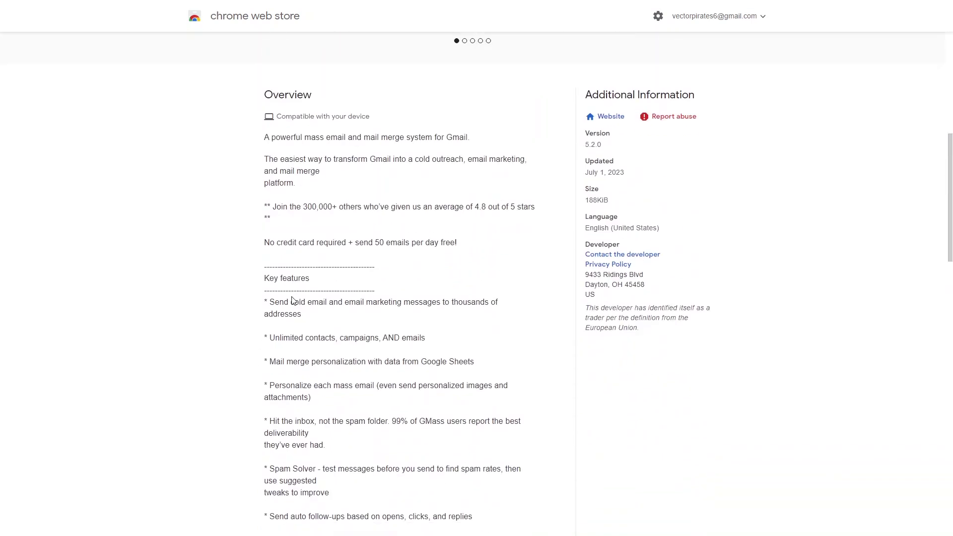
pyautogui.moveTo(291, 302); pyautogui.dragTo(418, 306)
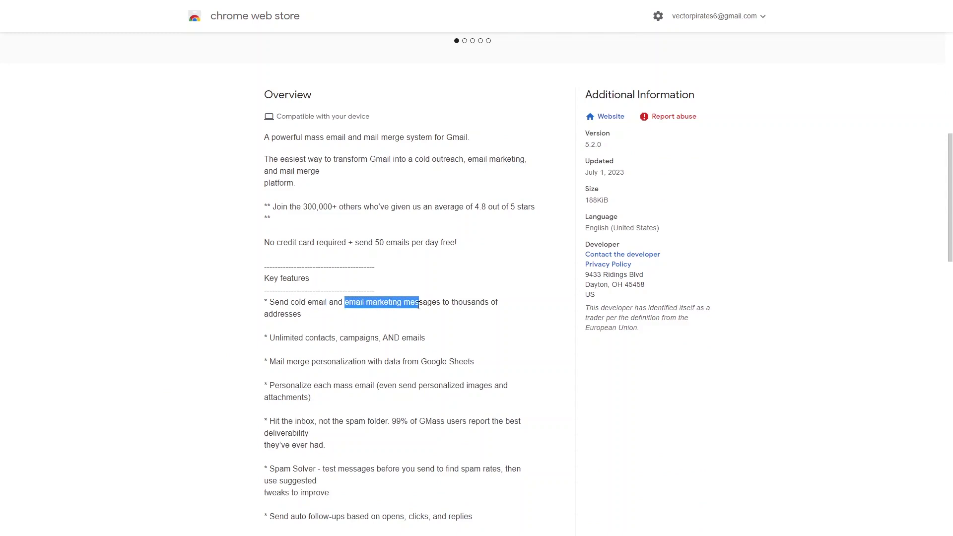
pyautogui.click(417, 306)
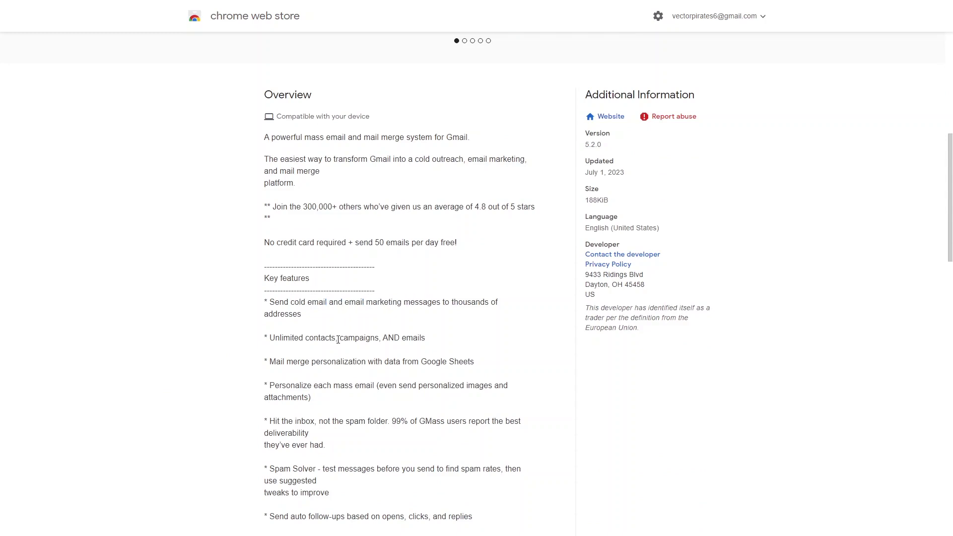
pyautogui.moveTo(339, 339); pyautogui.dragTo(385, 340)
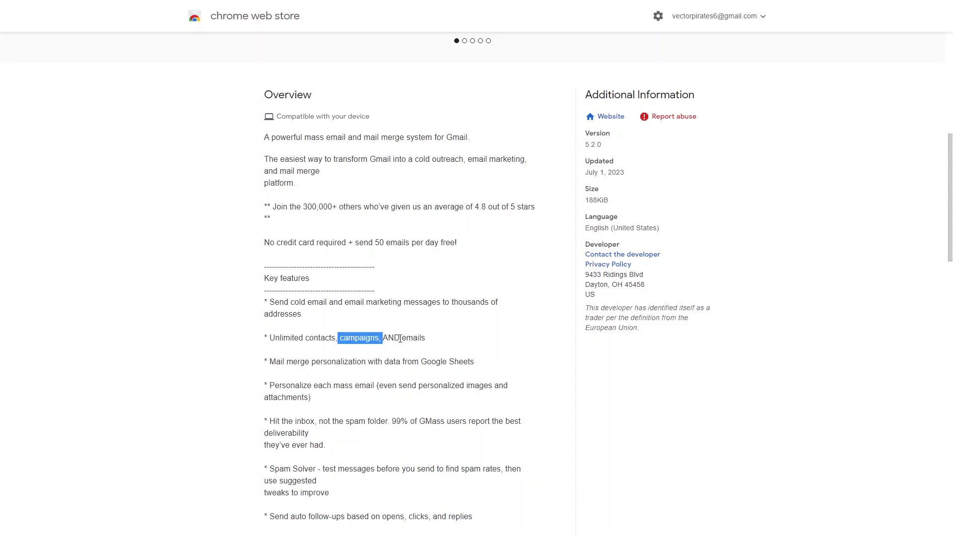
pyautogui.moveTo(270, 361); pyautogui.dragTo(378, 354)
pyautogui.click(228, 225)
# Step: Add the GMass mail merge extension to Chrome and confirm the installation
pyautogui.scroll(-1, 228, 225)
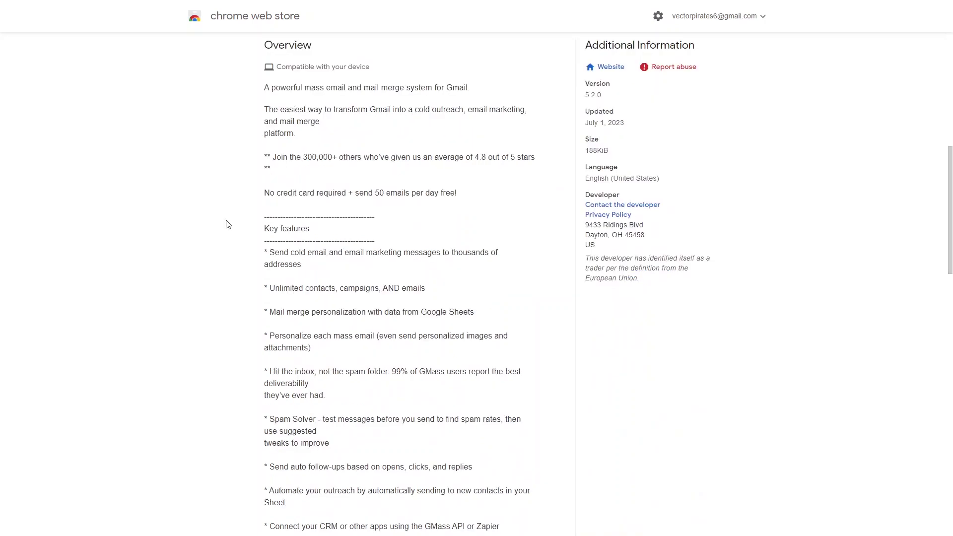
pyautogui.scroll(9, 228, 225)
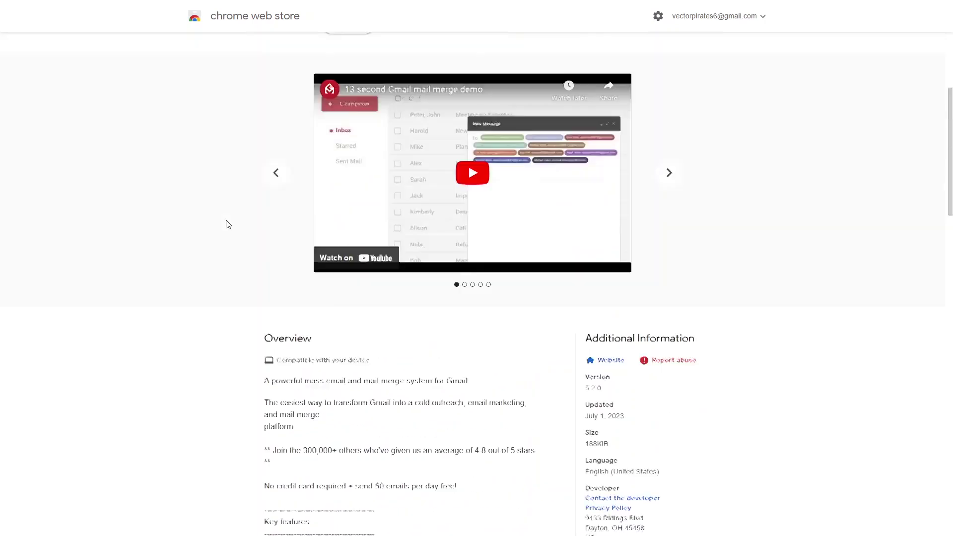
pyautogui.click(671, 86)
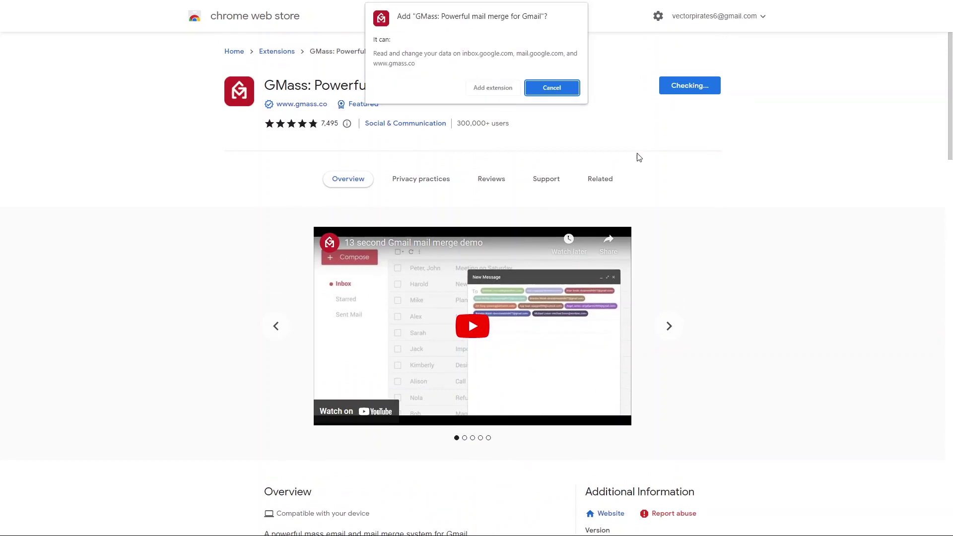
pyautogui.click(509, 92)
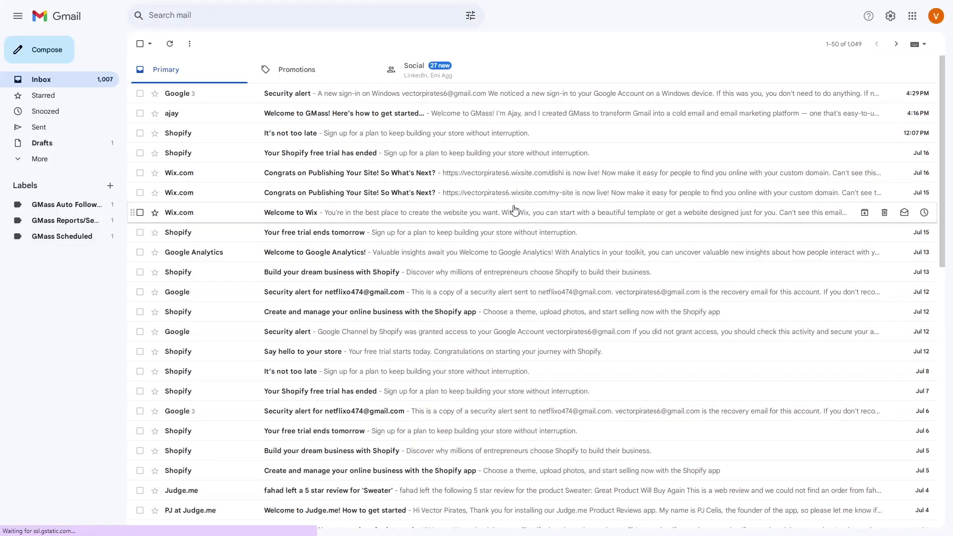
# Step: Connect GMass to Gmail through Google sign-up, dismiss the prompts, and create the sample campaign
pyautogui.press('F11')
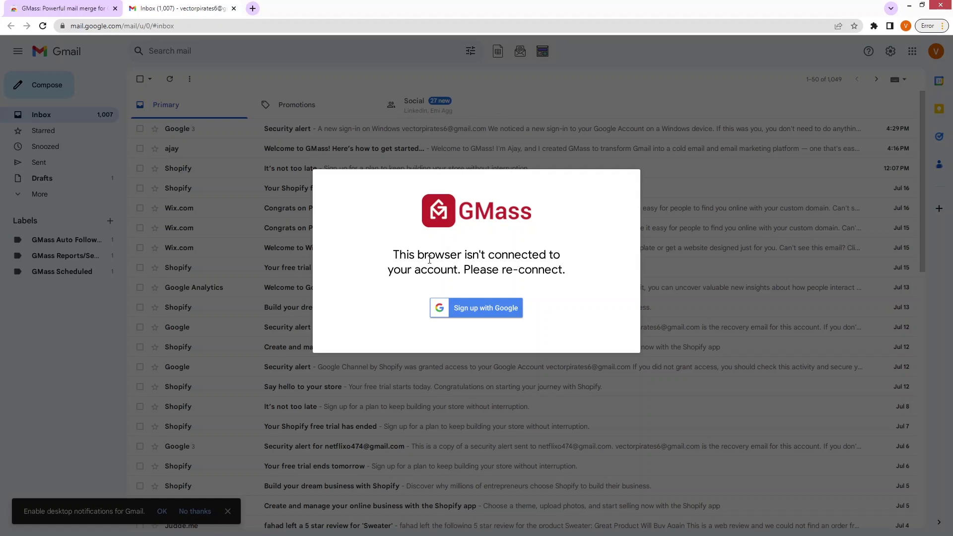
pyautogui.click(487, 307)
pyautogui.moveTo(507, 59); pyautogui.dragTo(3, 60)
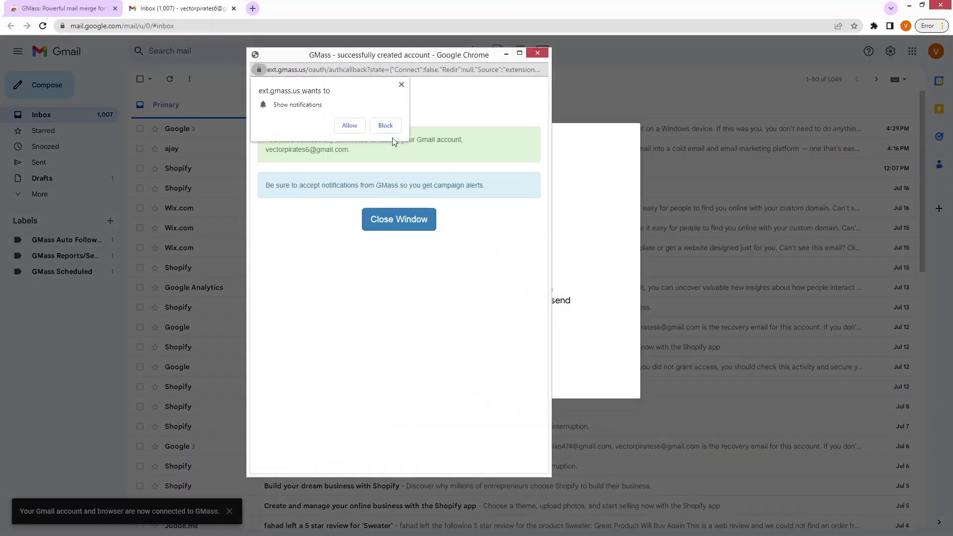
pyautogui.click(401, 85)
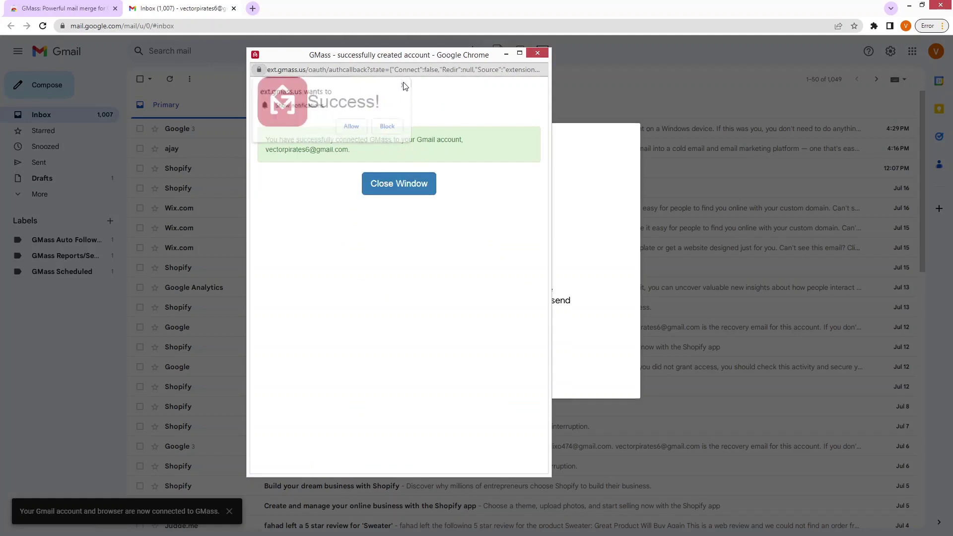
pyautogui.click(538, 53)
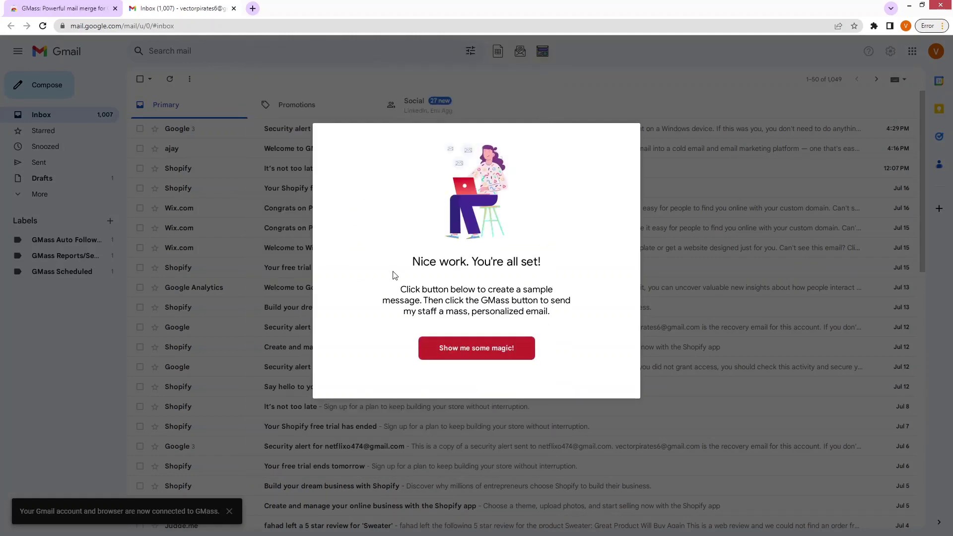
pyautogui.click(460, 356)
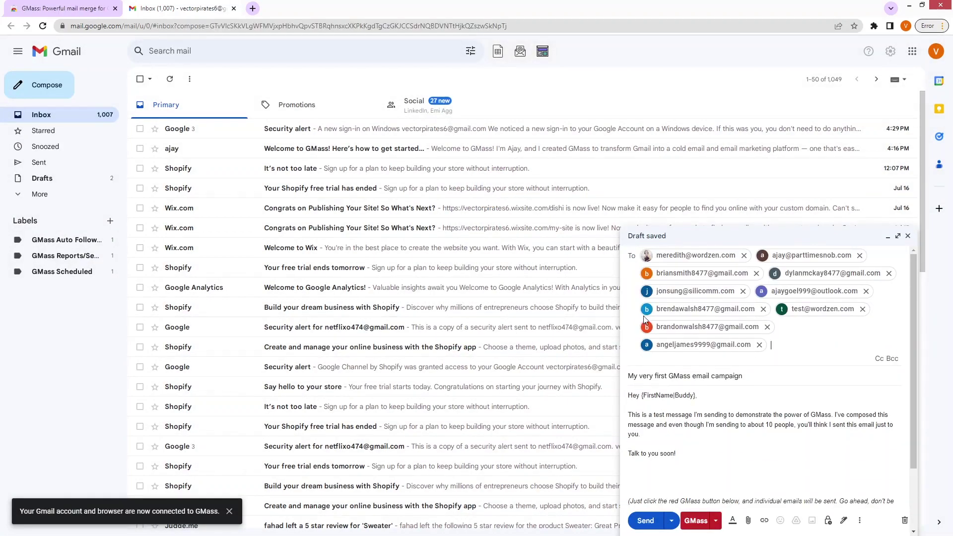
# Step: Review the sample campaign draft's subject line and message body
pyautogui.moveTo(691, 309)
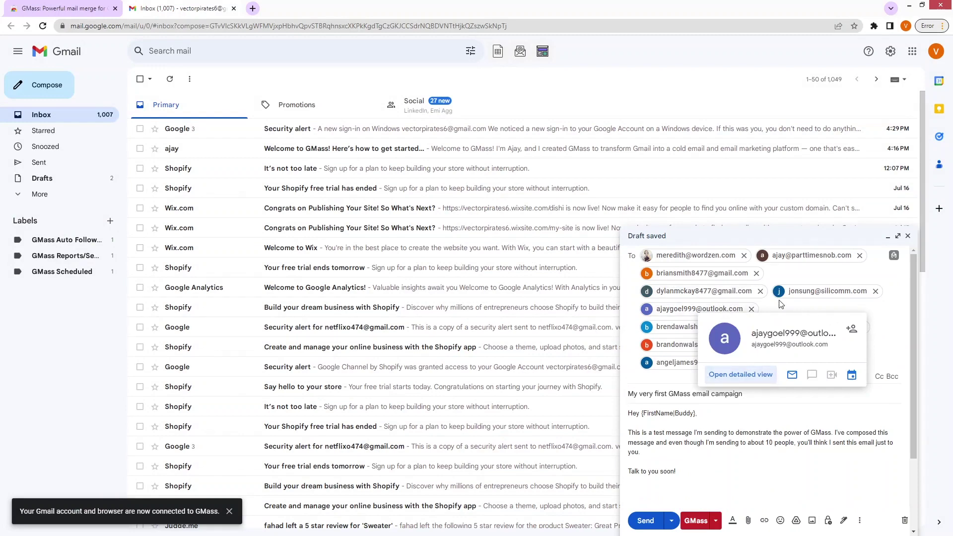
pyautogui.click(755, 405)
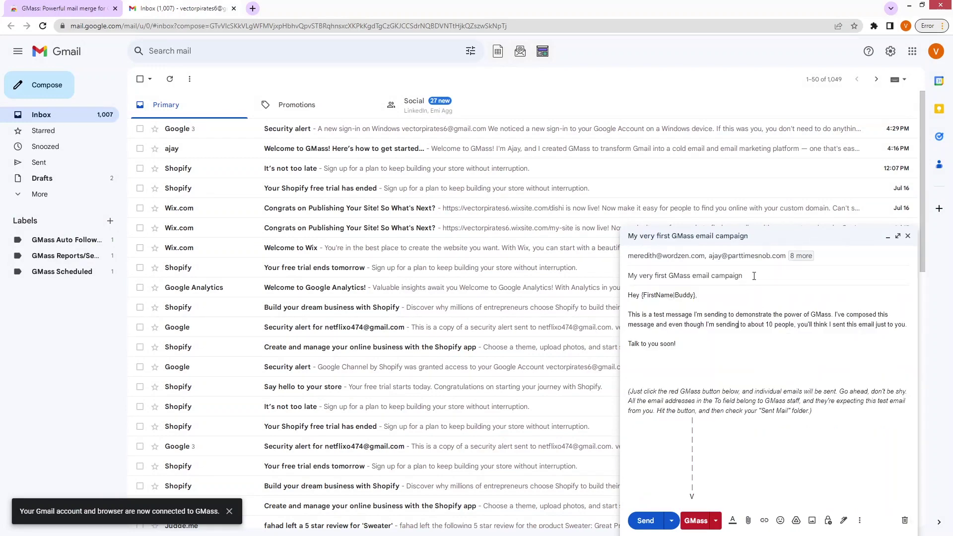
pyautogui.moveTo(750, 276); pyautogui.dragTo(628, 287)
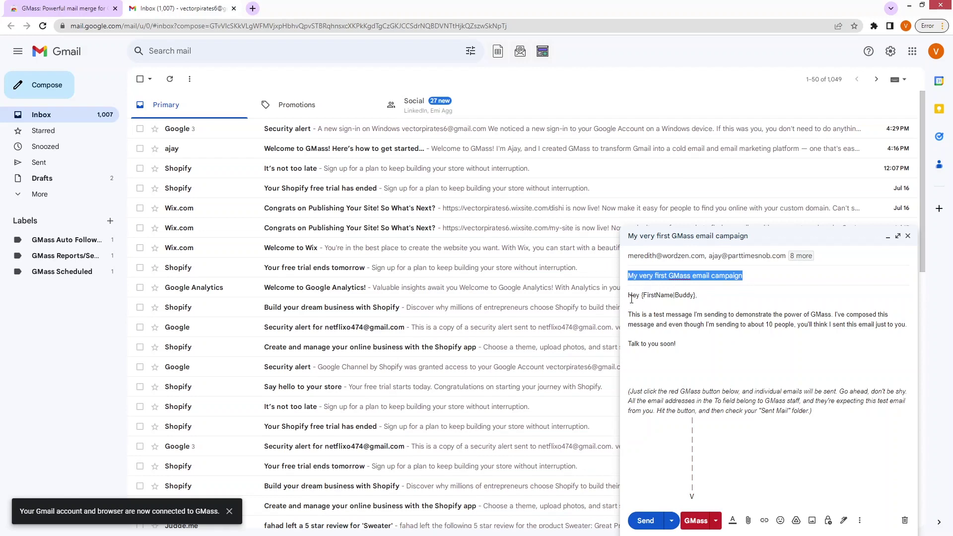
pyautogui.moveTo(631, 299); pyautogui.dragTo(695, 454)
pyautogui.click(714, 455)
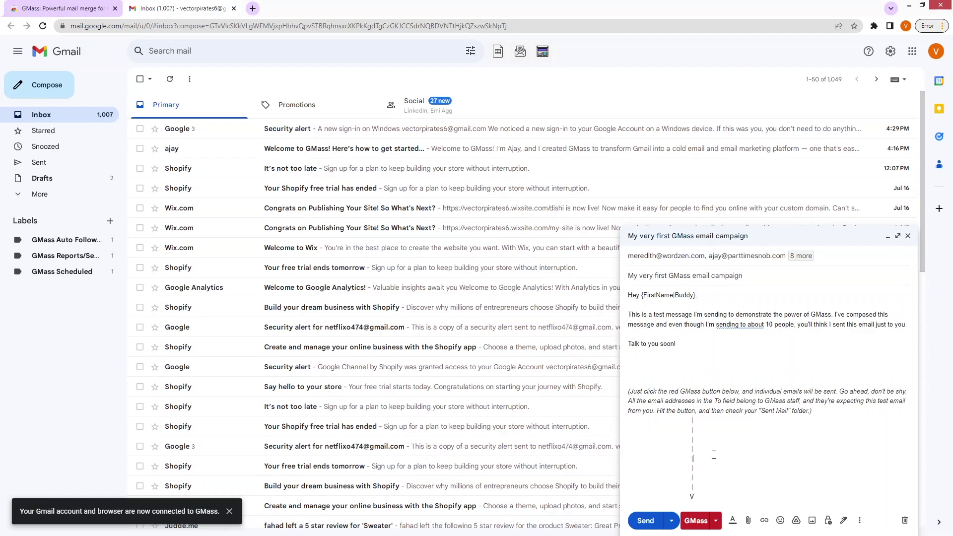
# Step: Send the sample campaign via GMass and check the sent copies before returning to Inbox
pyautogui.click(705, 523)
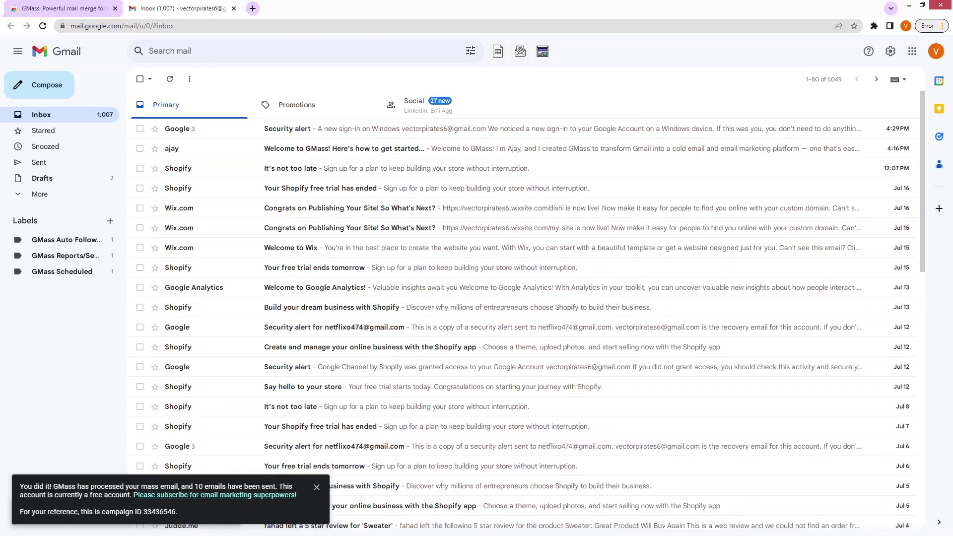
pyautogui.click(50, 168)
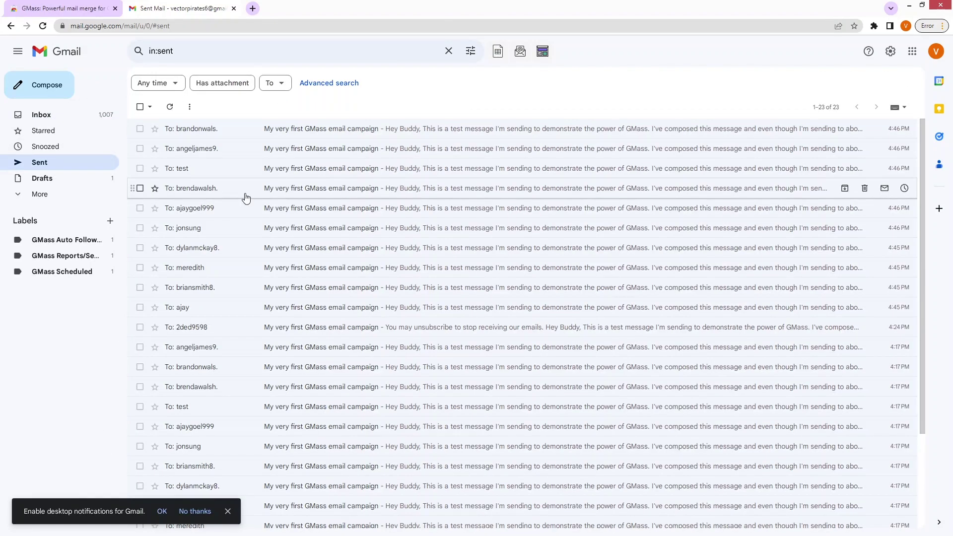
pyautogui.click(58, 121)
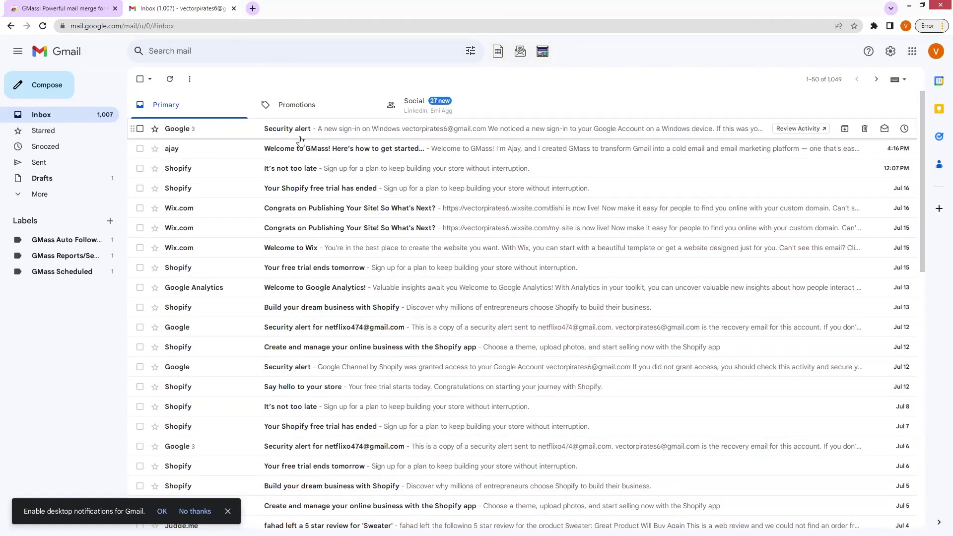
pyautogui.click(42, 89)
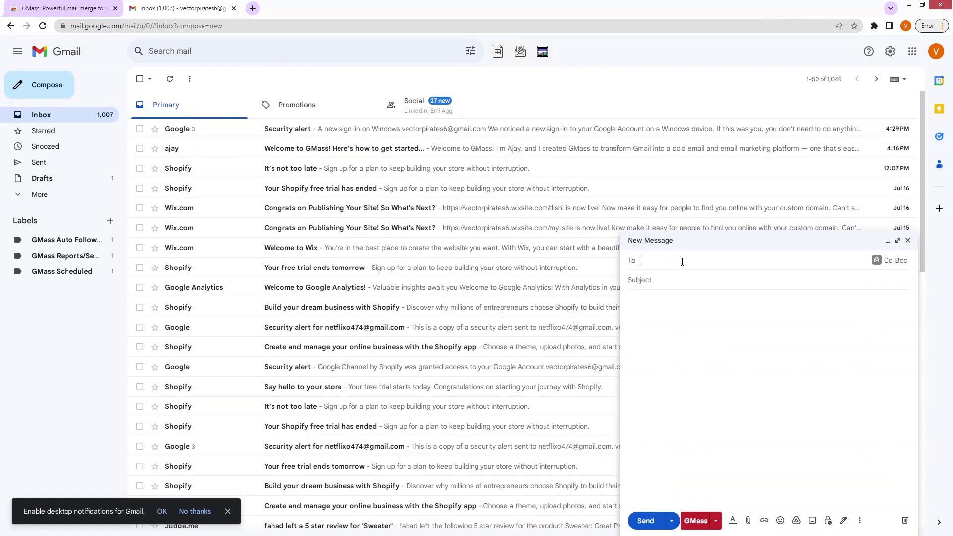
# Step: Address the new message to a test recipient with subject 'Test' and body 'Hi'
pyautogui.click(679, 282)
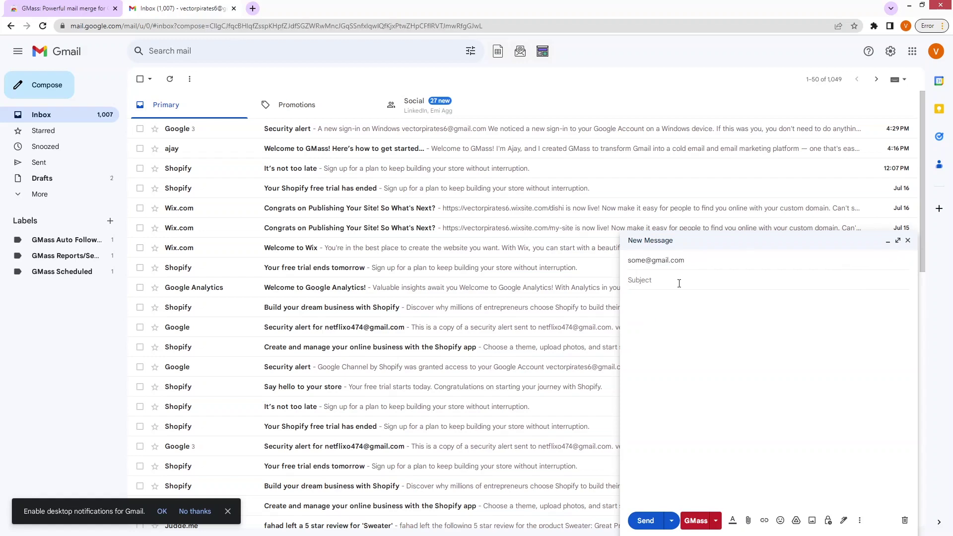
pyautogui.write('Test')
pyautogui.click(666, 309)
pyautogui.write('Hi')
# Step: Look through the GMass ways to add recipients, then close that dialog
pyautogui.click(737, 263)
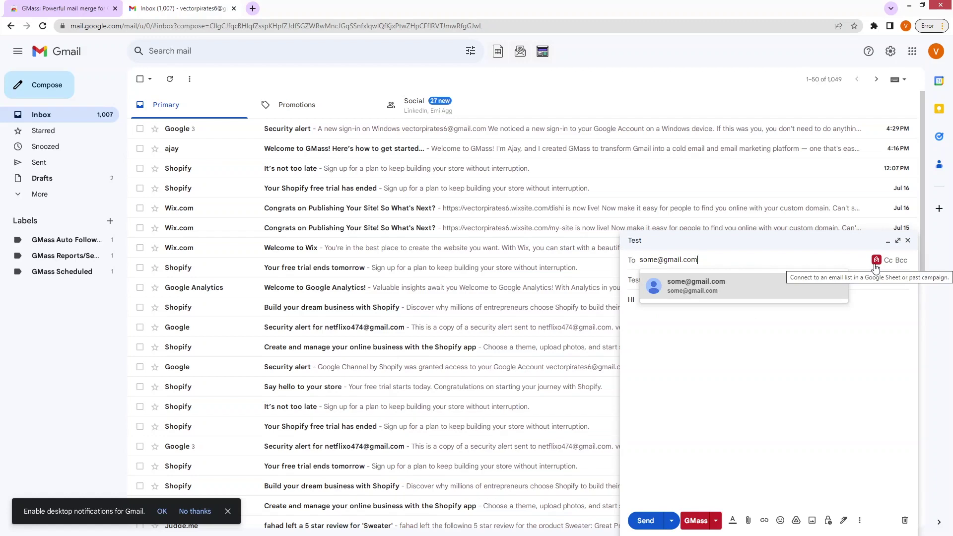
pyautogui.click(876, 264)
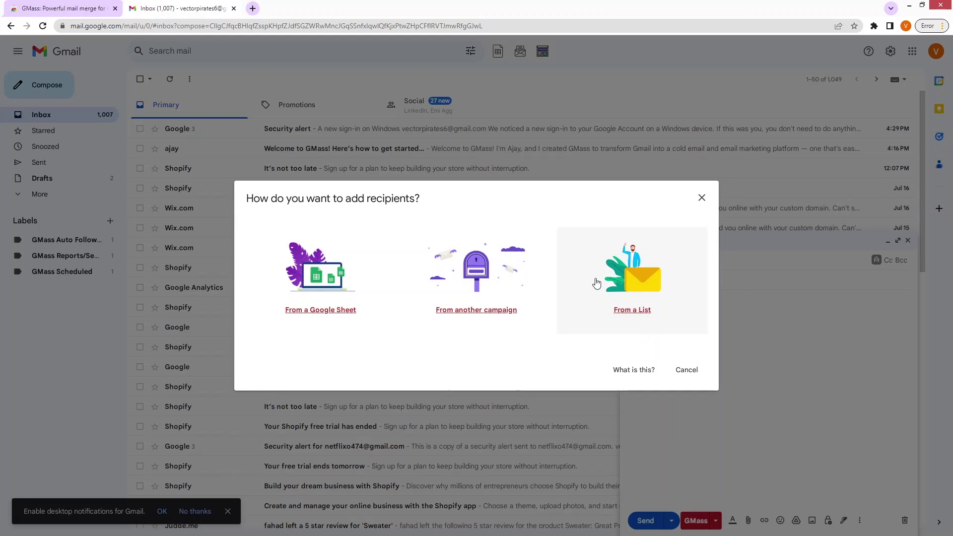
pyautogui.click(702, 197)
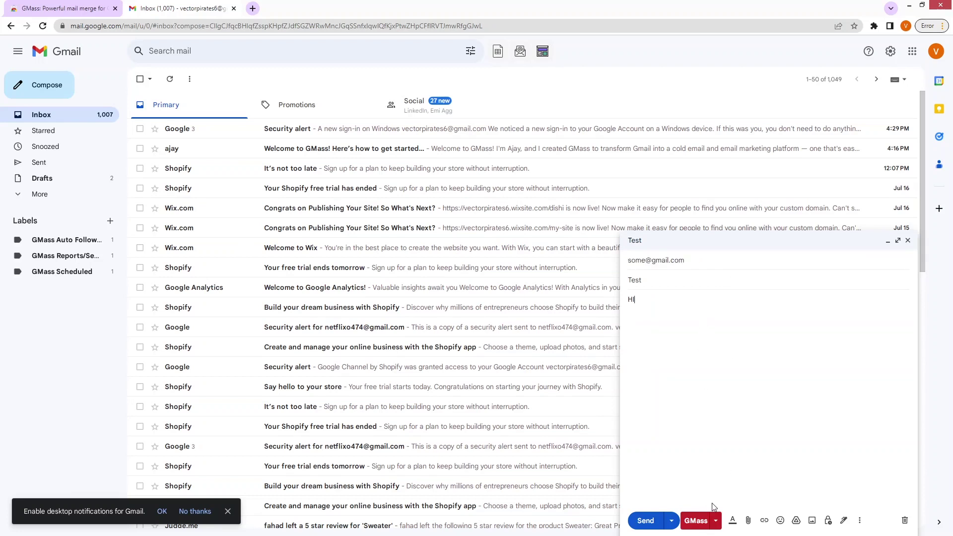
pyautogui.click(715, 520)
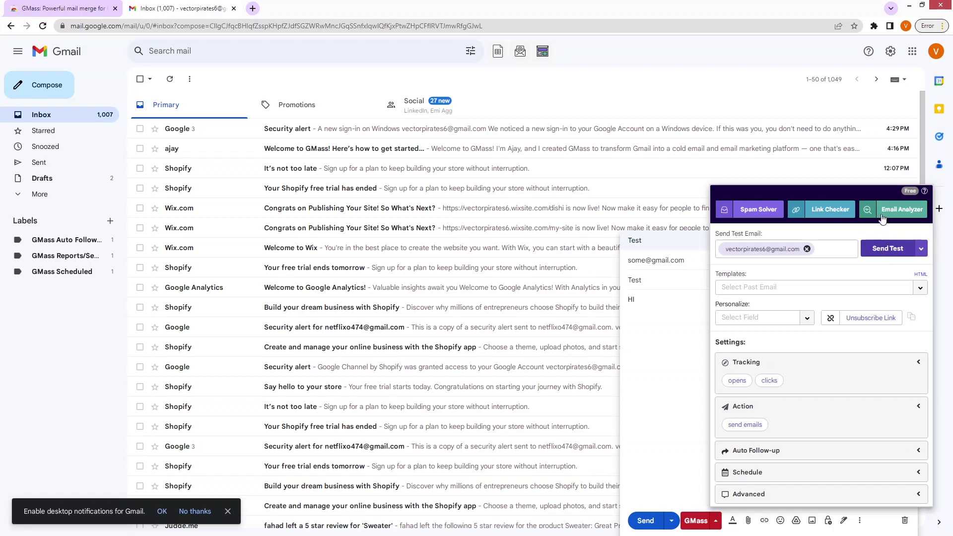
# Step: Send a GMass test copy, reload Gmail to see '[Test] Test', and list past campaigns
pyautogui.click(885, 252)
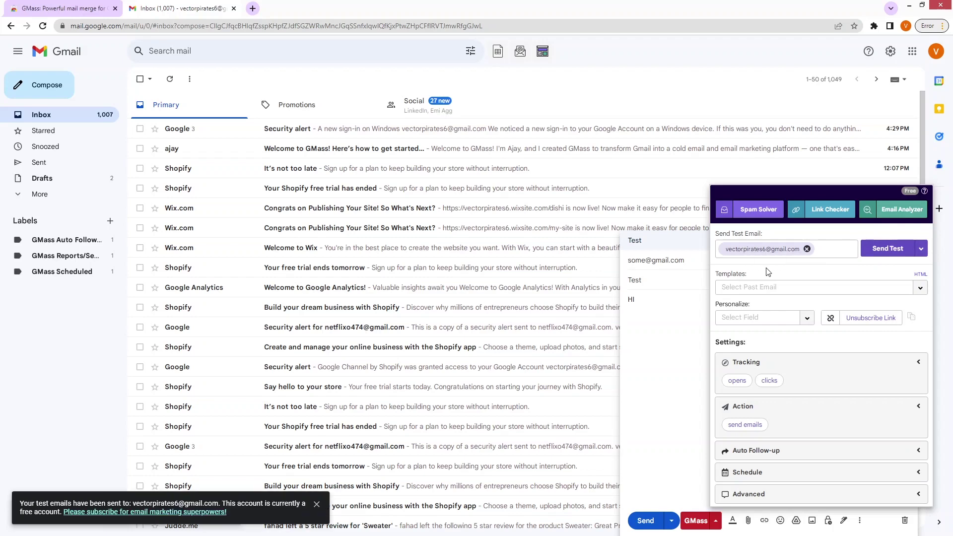
pyautogui.click(43, 27)
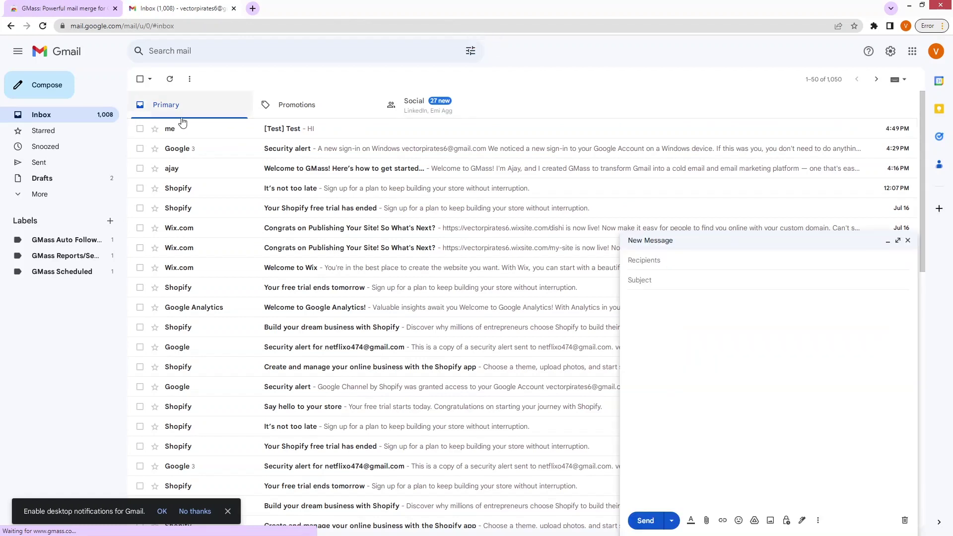
pyautogui.click(716, 528)
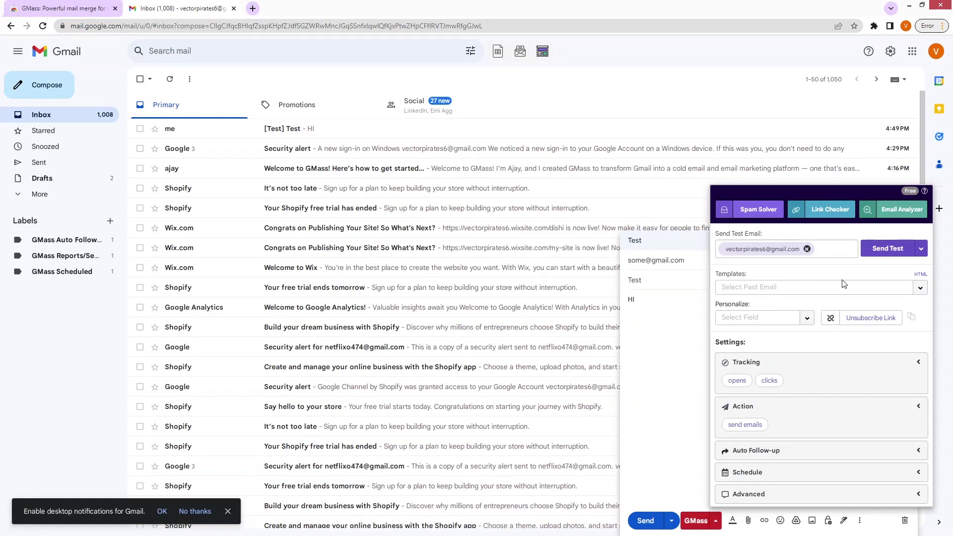
pyautogui.click(918, 288)
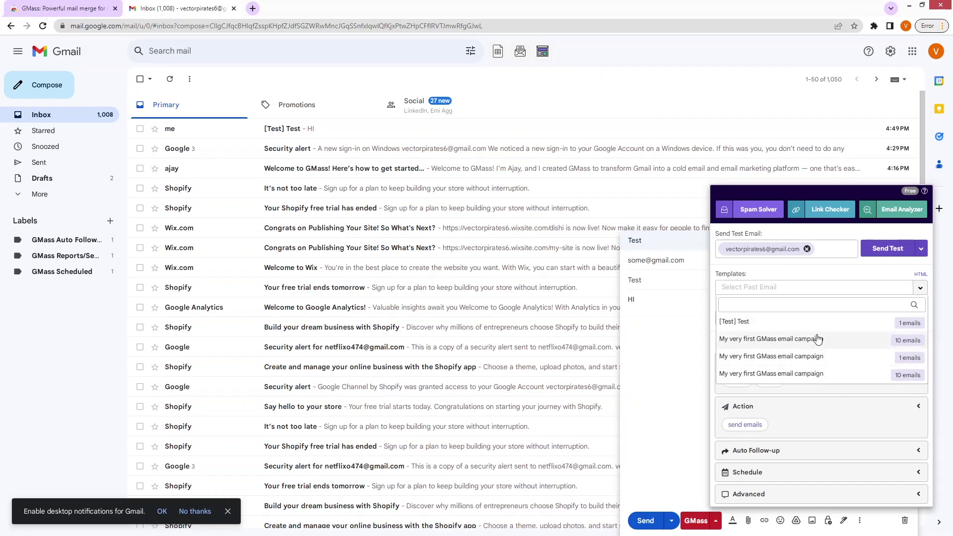
# Step: Apply the 'My very first GMass email campaign' template and copy the FirstName, LastName and EmailAddress fields
pyautogui.click(819, 340)
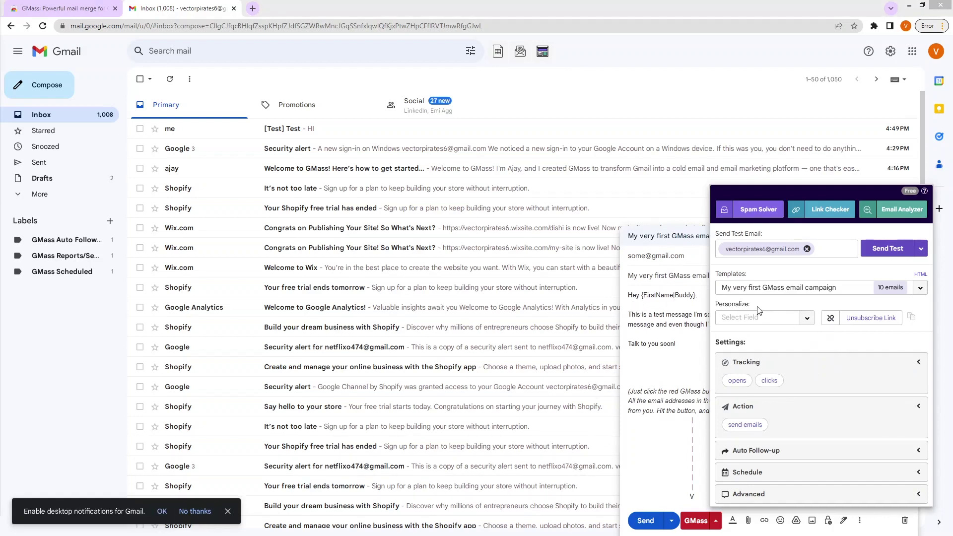
pyautogui.click(807, 323)
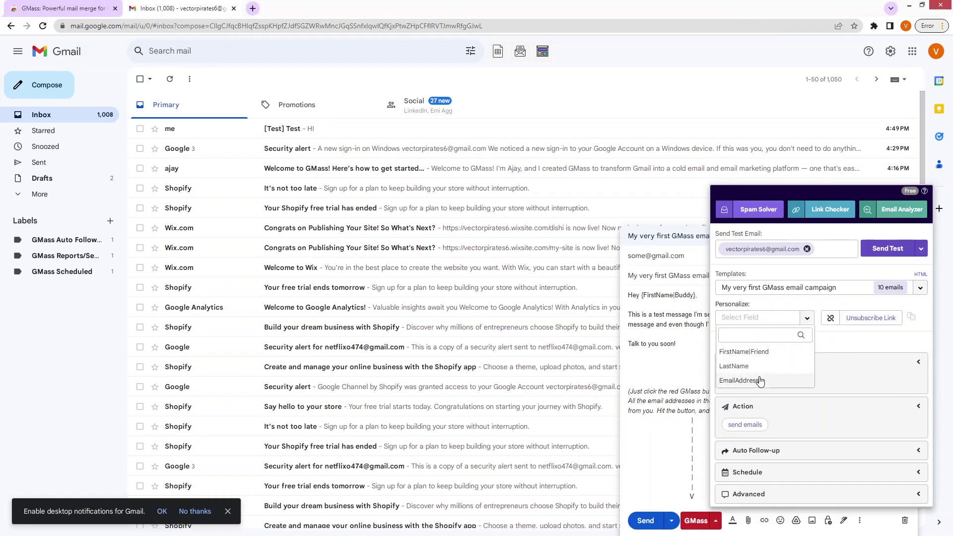
pyautogui.click(764, 354)
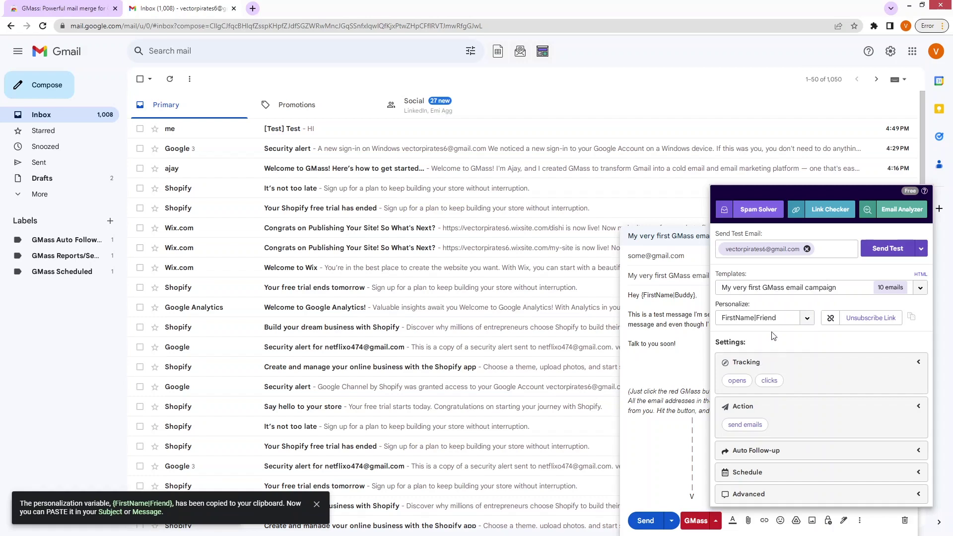
pyautogui.click(808, 321)
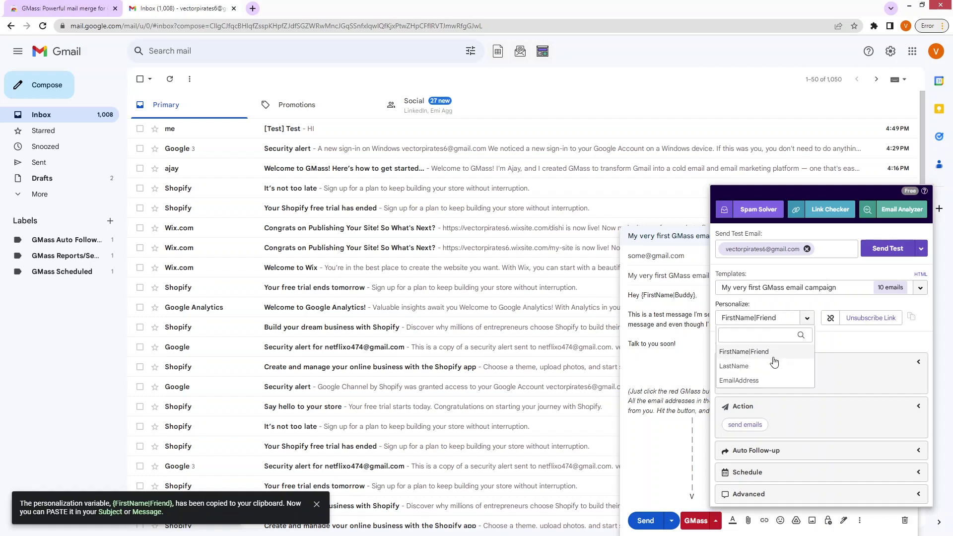
pyautogui.click(772, 366)
pyautogui.click(808, 321)
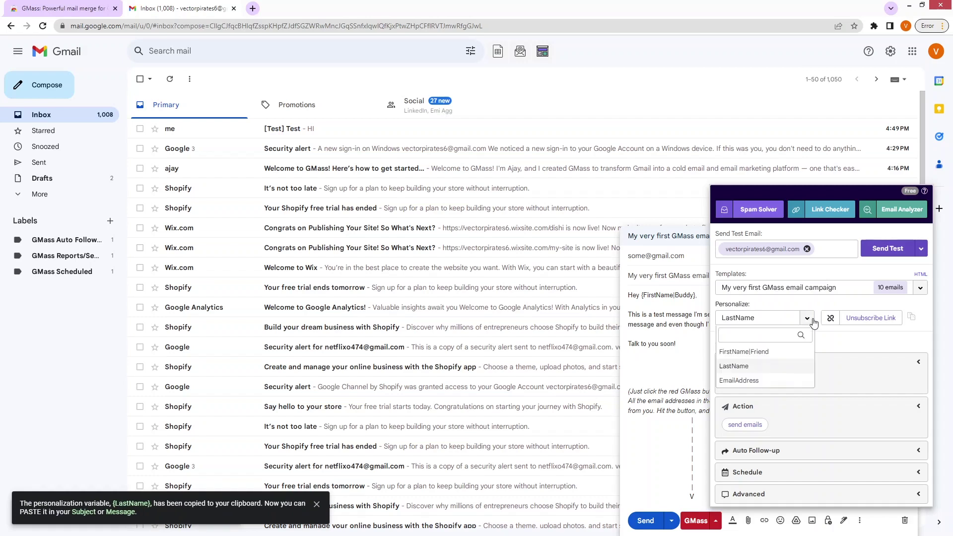
pyautogui.click(762, 381)
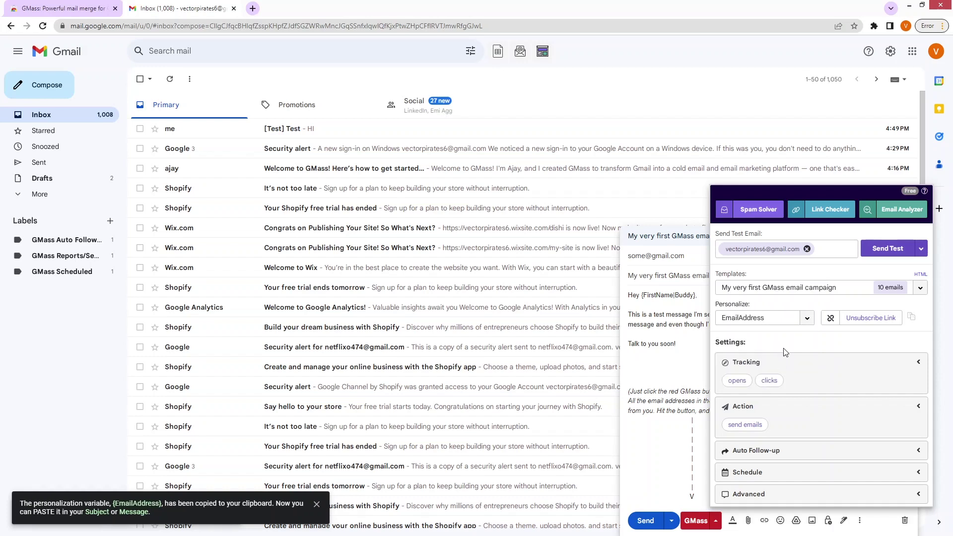
# Step: Insert an unsubscribe line, then delete it from the message body
pyautogui.click(871, 318)
pyautogui.click(674, 298)
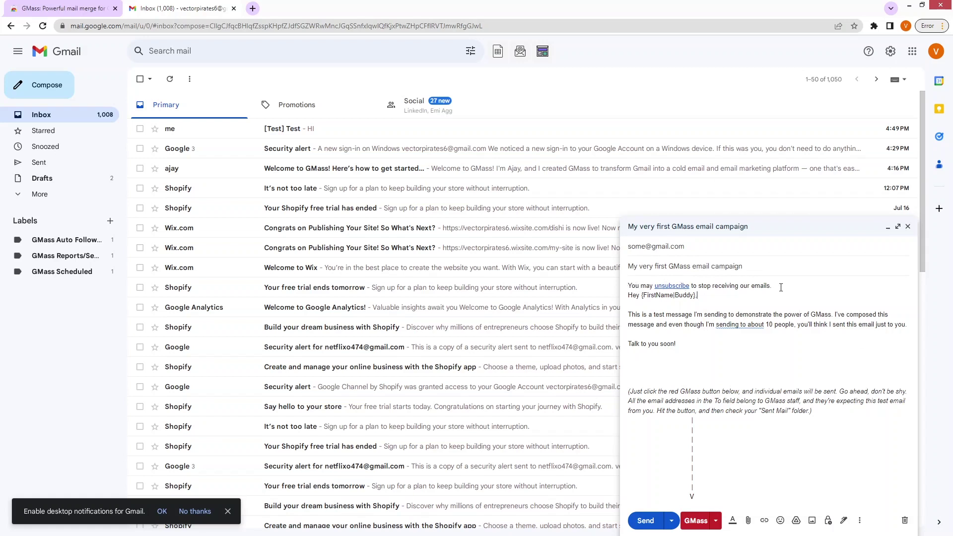
pyautogui.moveTo(773, 287); pyautogui.dragTo(627, 287)
pyautogui.press('BackSpace')
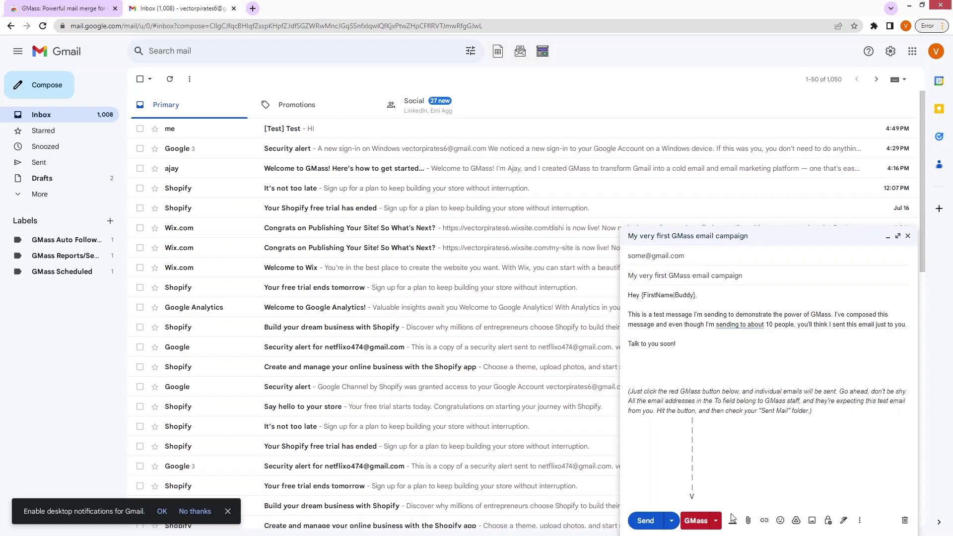
# Step: Look over the Tracking and Action options and expand Auto Follow-up
pyautogui.click(716, 521)
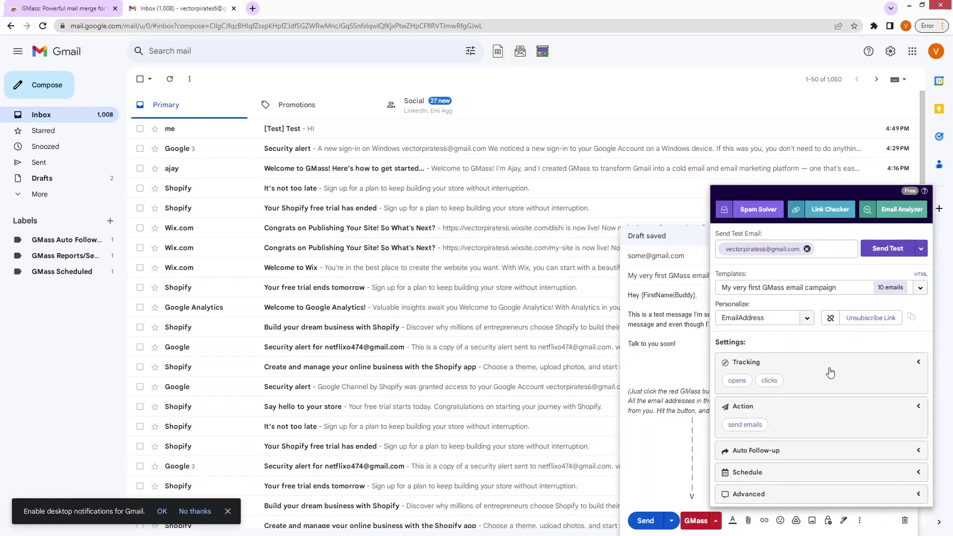
pyautogui.click(914, 366)
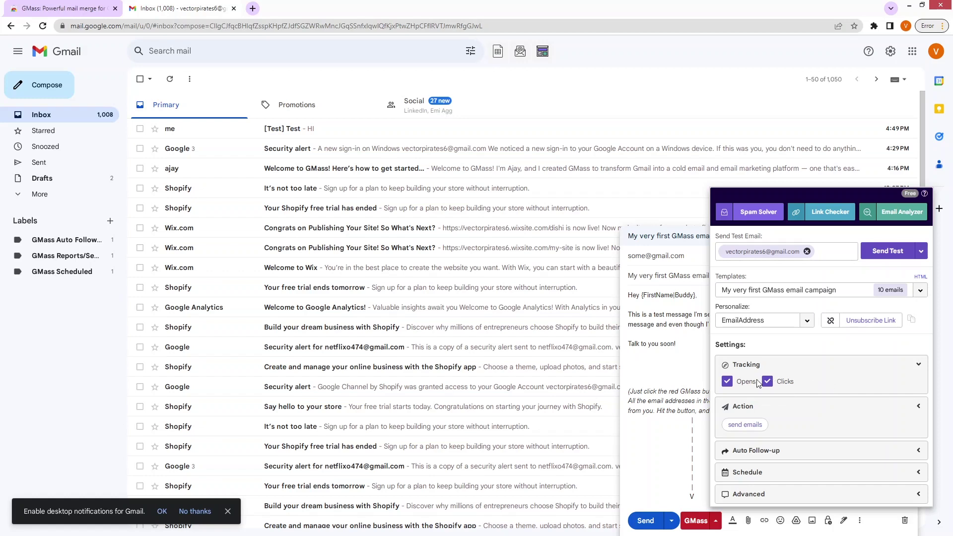
pyautogui.click(920, 407)
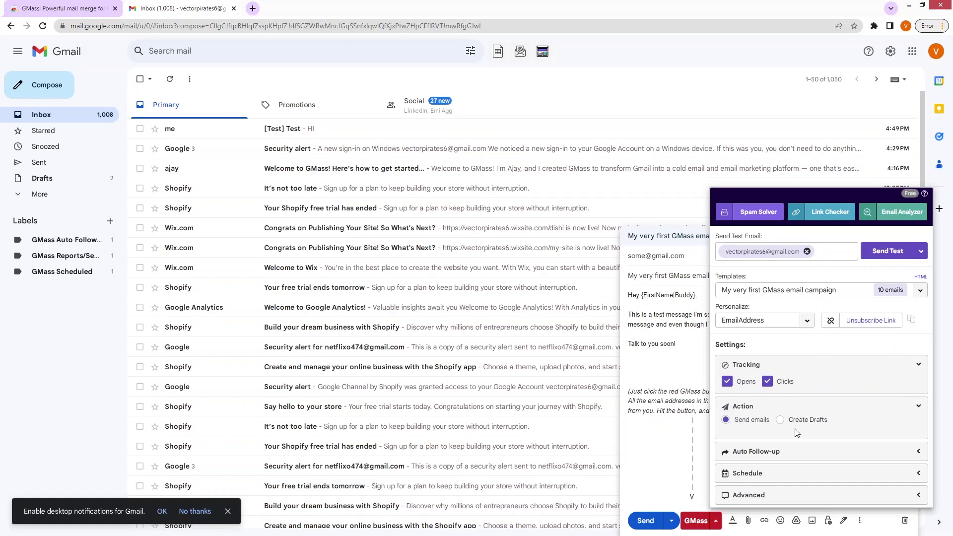
pyautogui.click(920, 407)
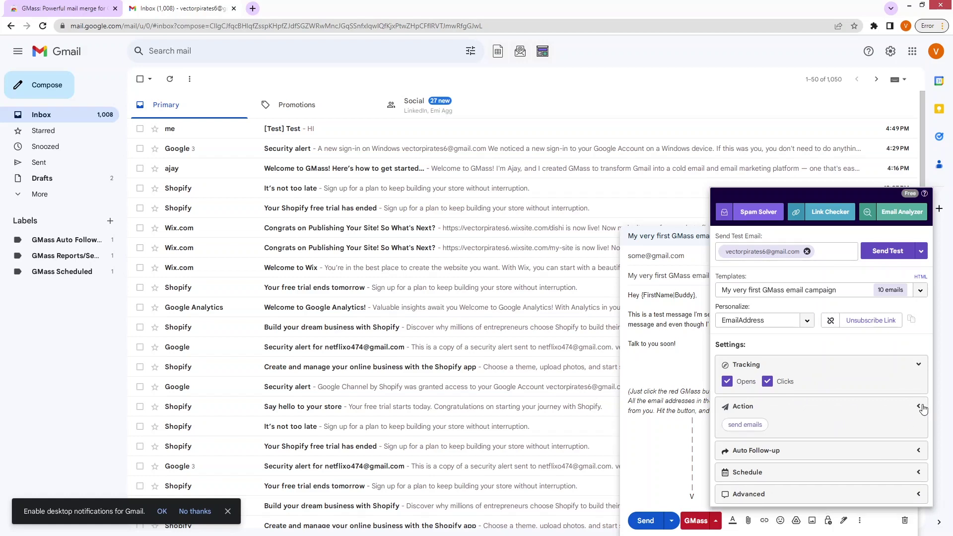
pyautogui.click(912, 452)
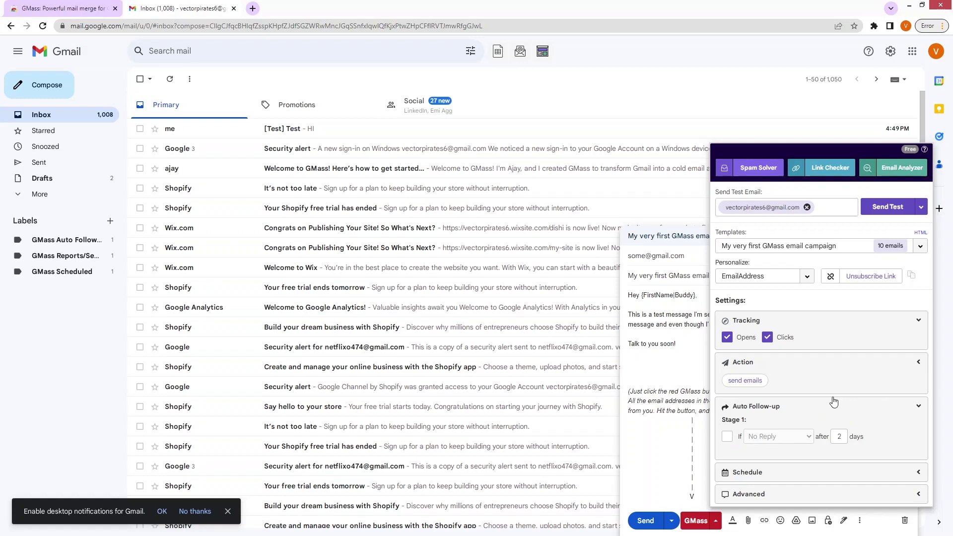
# Step: Enable Stage 1 follow-up: No Reply, after 2 days, 'Just making sure you saw this.'
pyautogui.click(727, 436)
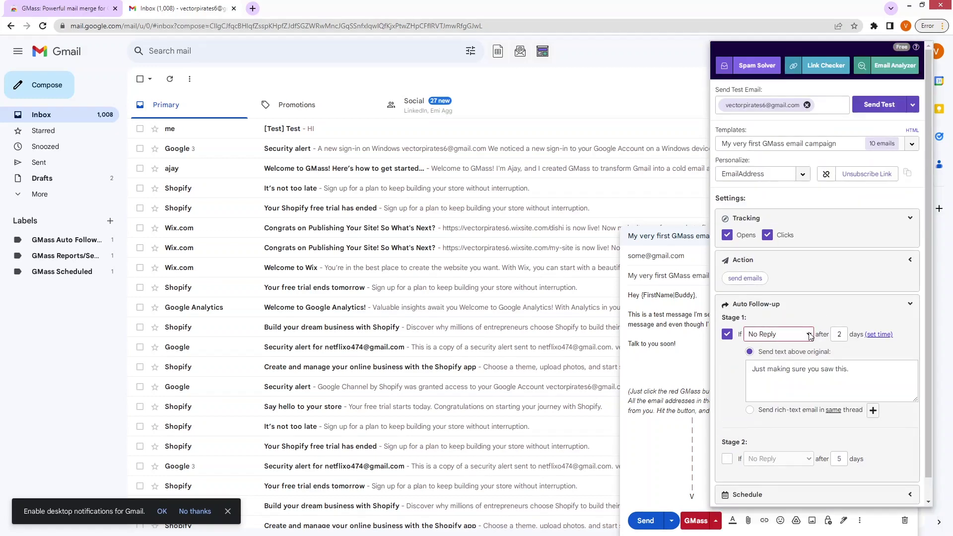
pyautogui.click(809, 335)
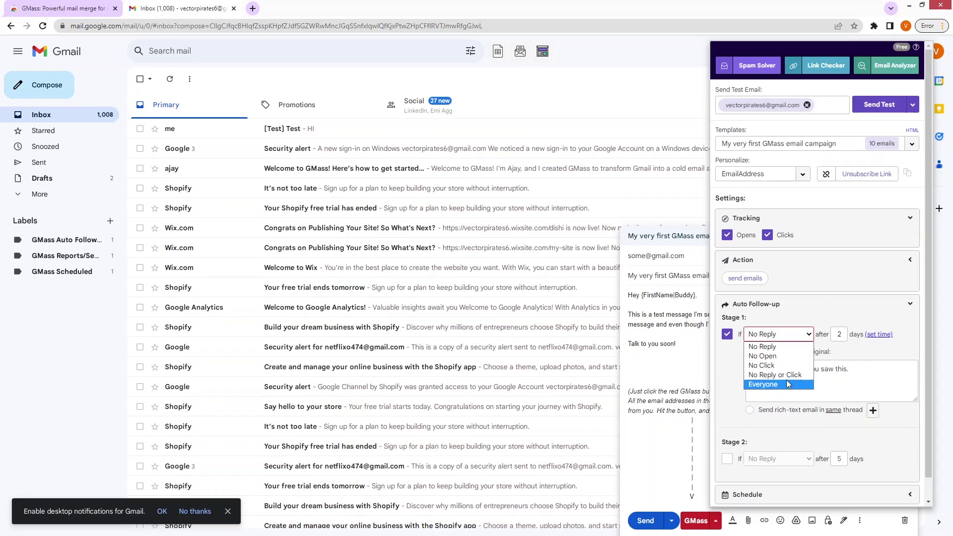
pyautogui.scroll(-1, 815, 357)
pyautogui.doubleClick(841, 313)
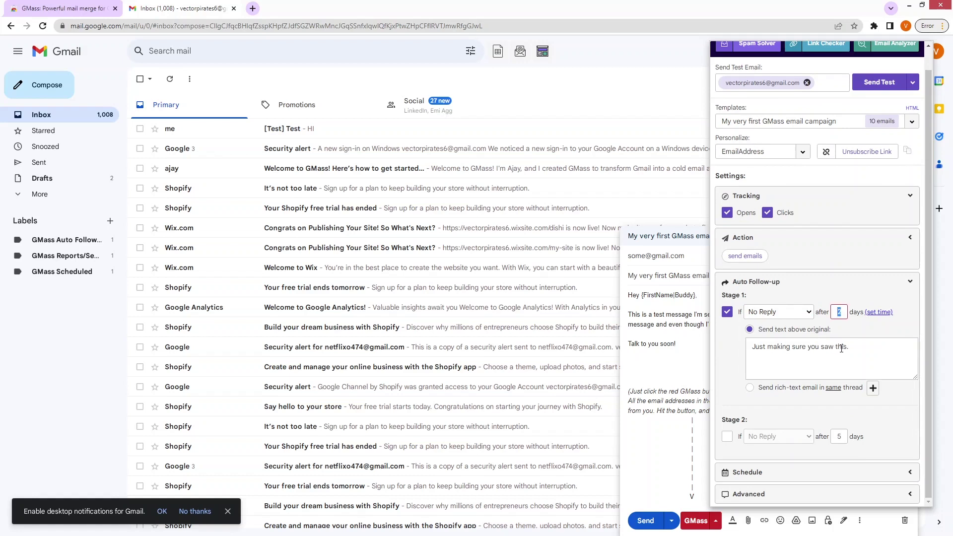
pyautogui.moveTo(850, 348); pyautogui.dragTo(757, 346)
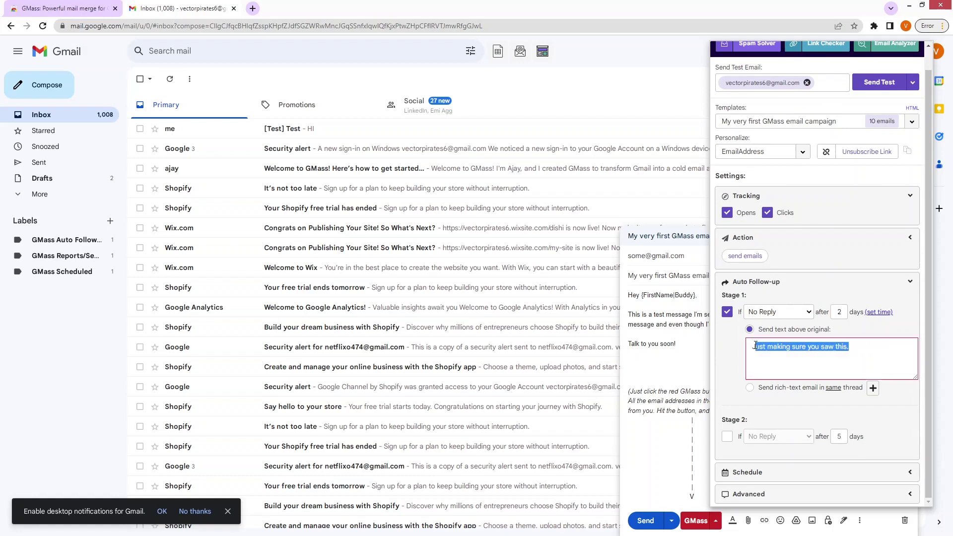
pyautogui.click(846, 312)
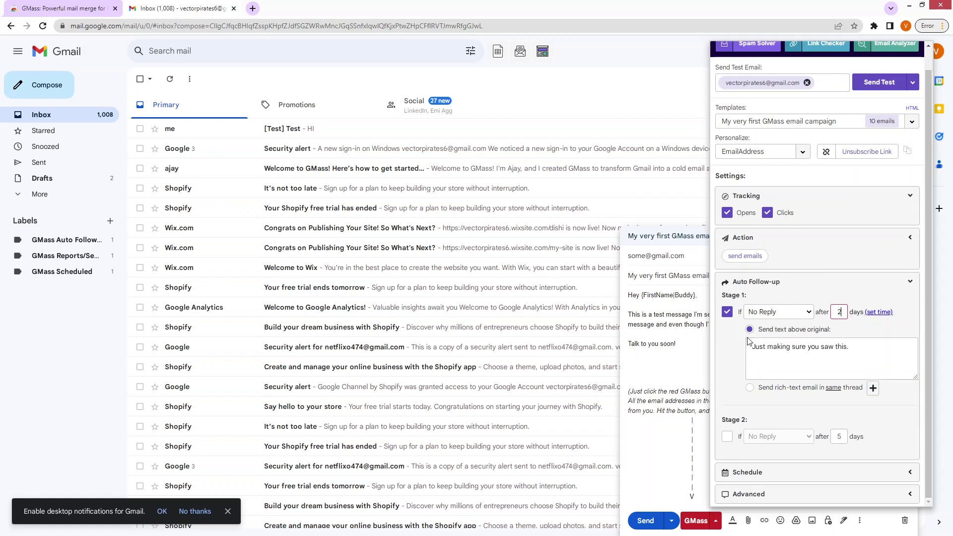
# Step: Turn follow-up Stages 2 through 5 on, then back off, leaving only Stage 1
pyautogui.click(729, 440)
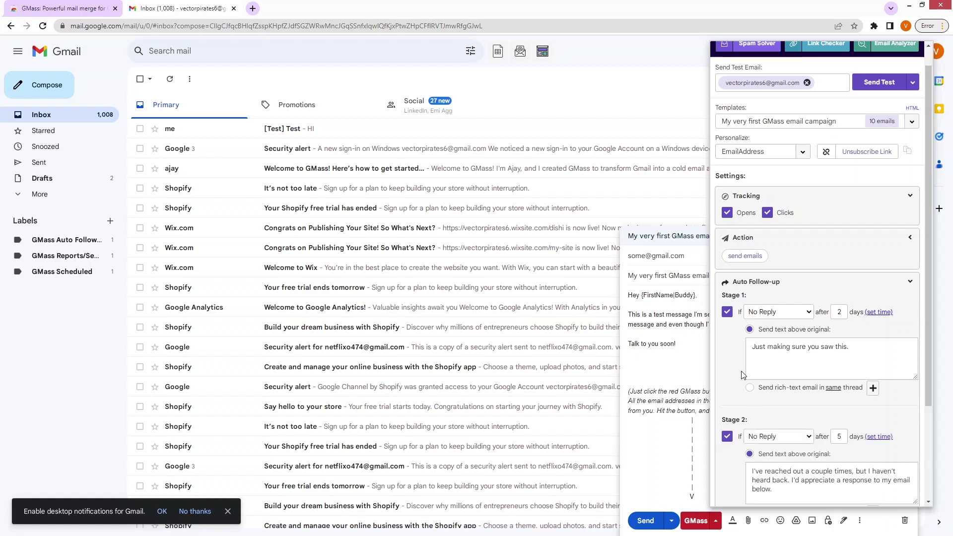
pyautogui.scroll(-1, 744, 375)
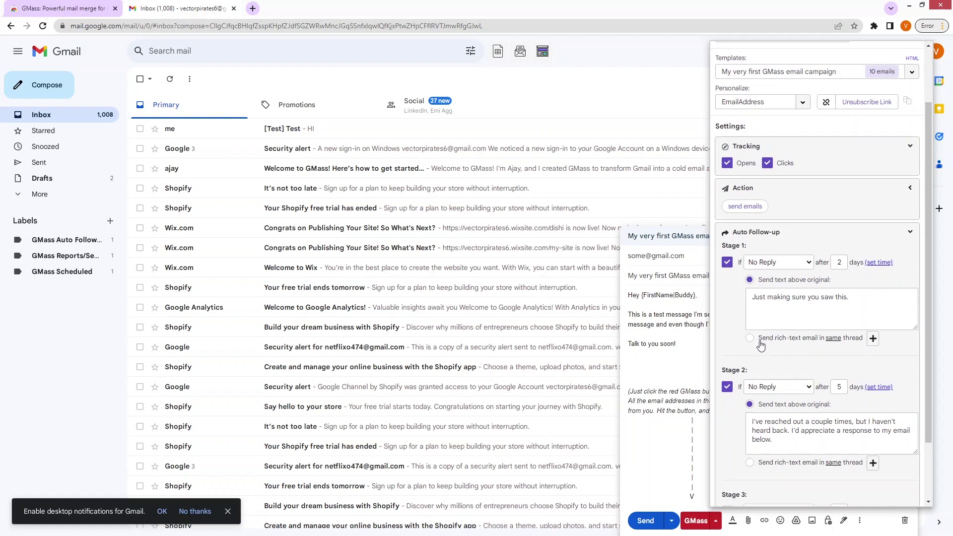
pyautogui.scroll(-1, 808, 343)
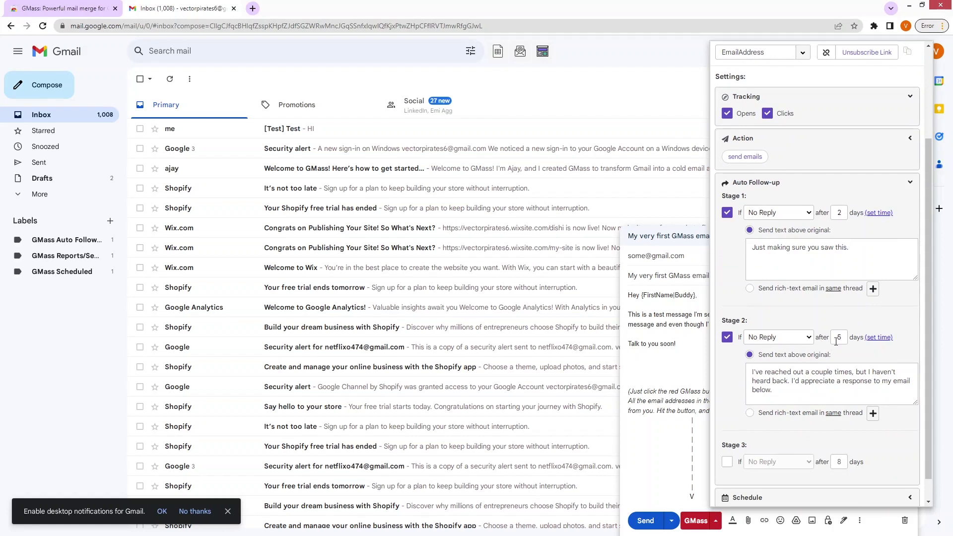
pyautogui.moveTo(779, 396); pyautogui.dragTo(748, 351)
pyautogui.scroll(-1, 748, 352)
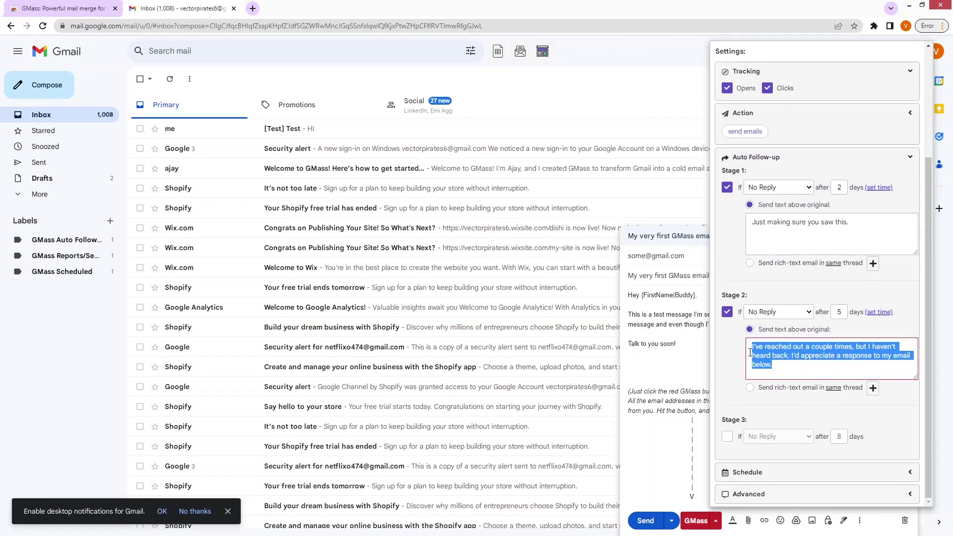
pyautogui.click(727, 438)
pyautogui.scroll(-2, 737, 437)
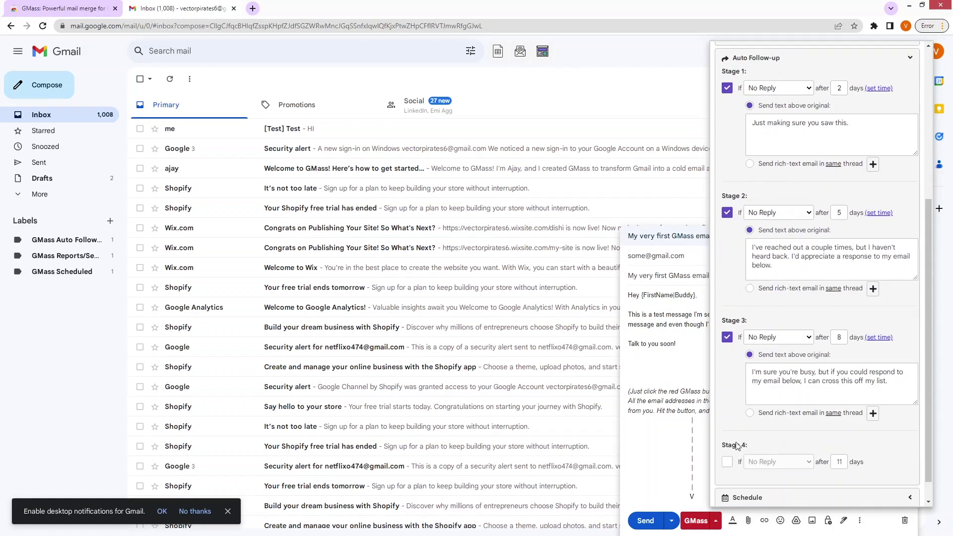
pyautogui.click(729, 463)
pyautogui.scroll(-2, 735, 454)
pyautogui.scroll(-2, 735, 452)
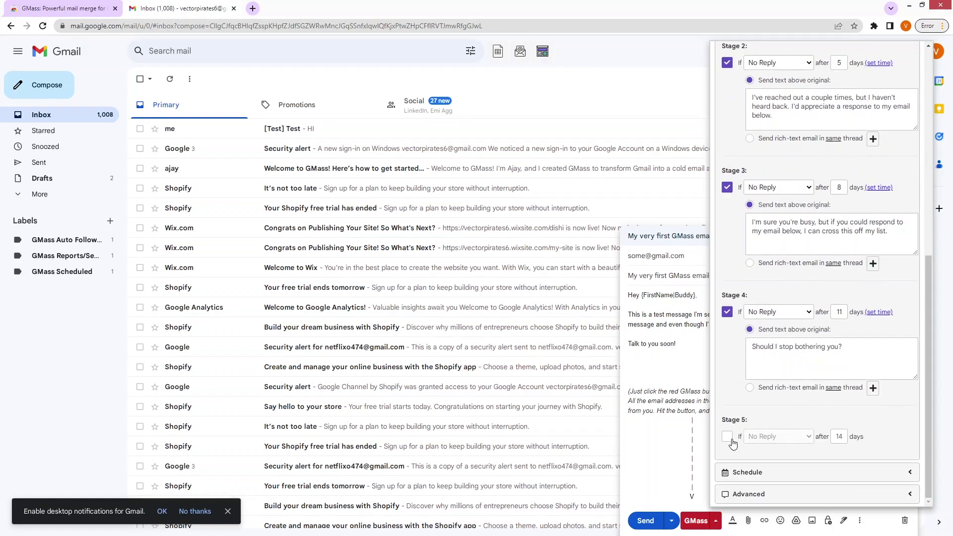
pyautogui.click(730, 439)
pyautogui.click(730, 439)
pyautogui.click(727, 313)
pyautogui.scroll(2, 728, 317)
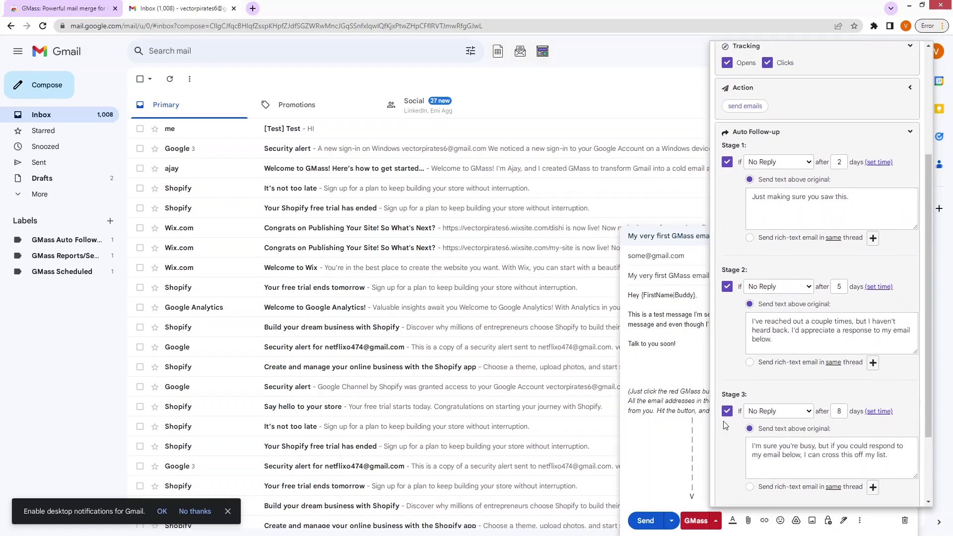
pyautogui.click(729, 416)
pyautogui.click(728, 436)
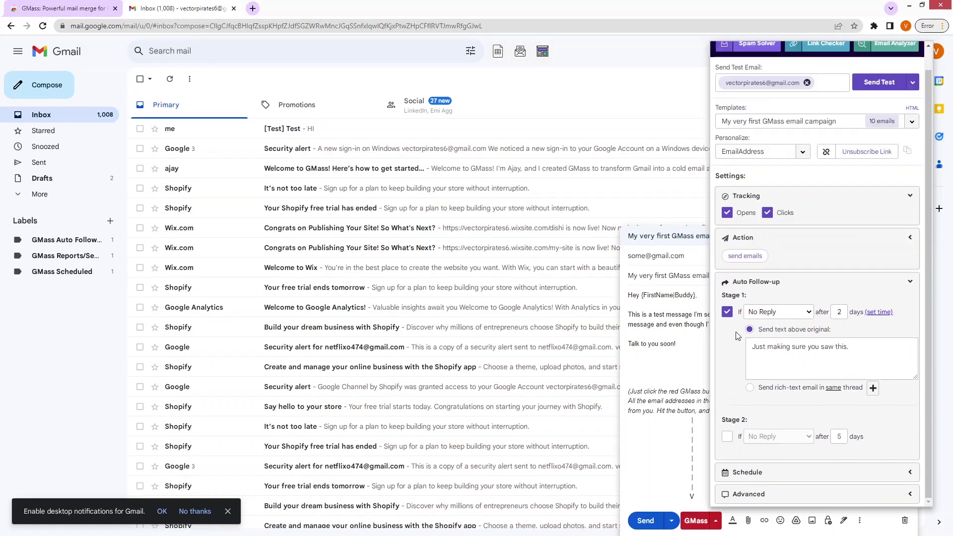
# Step: Keep the schedule's send time at Now and leave Skip weekends unchecked
pyautogui.click(910, 283)
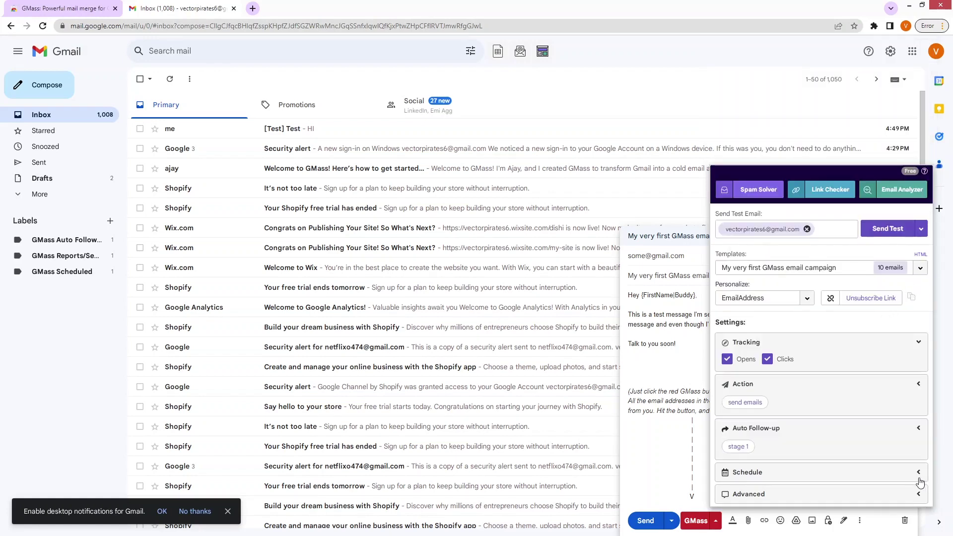
pyautogui.click(919, 475)
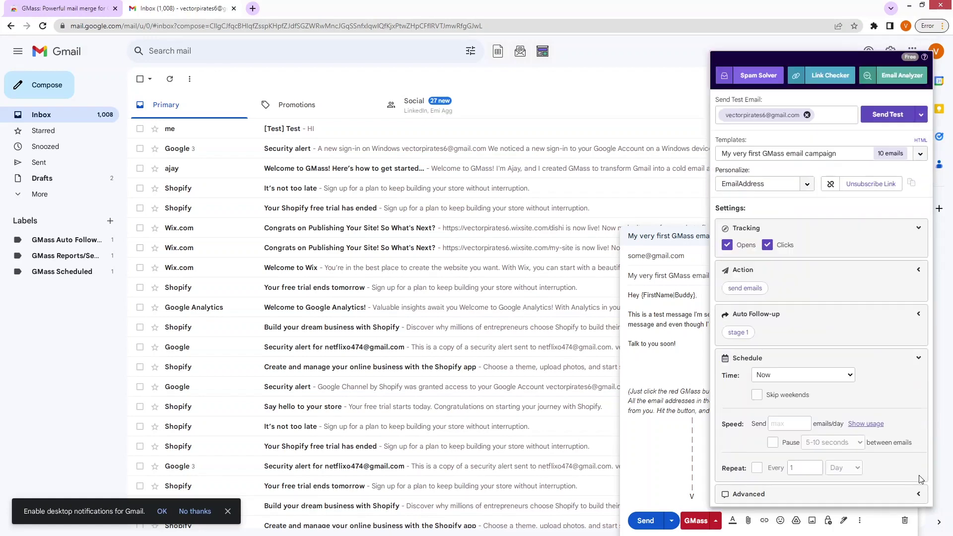
pyautogui.click(794, 378)
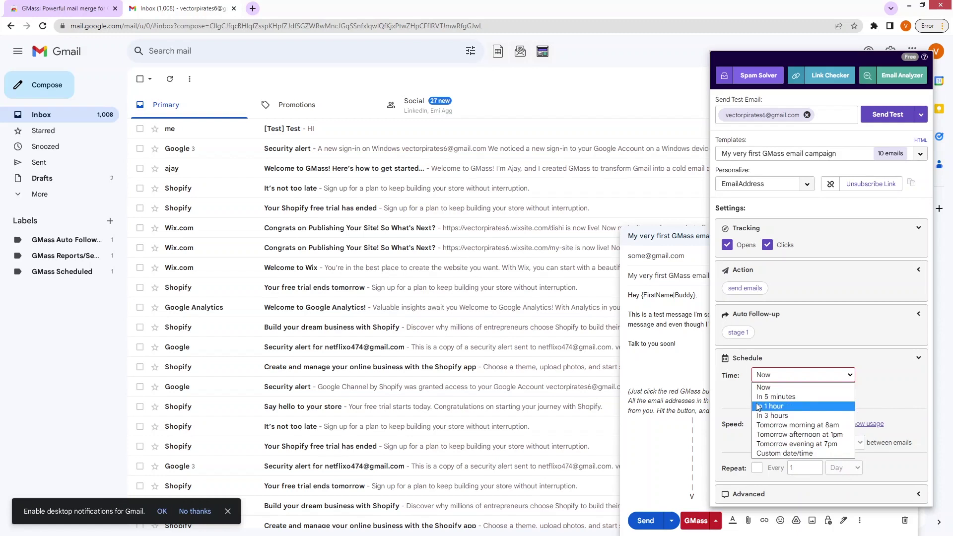
pyautogui.click(734, 401)
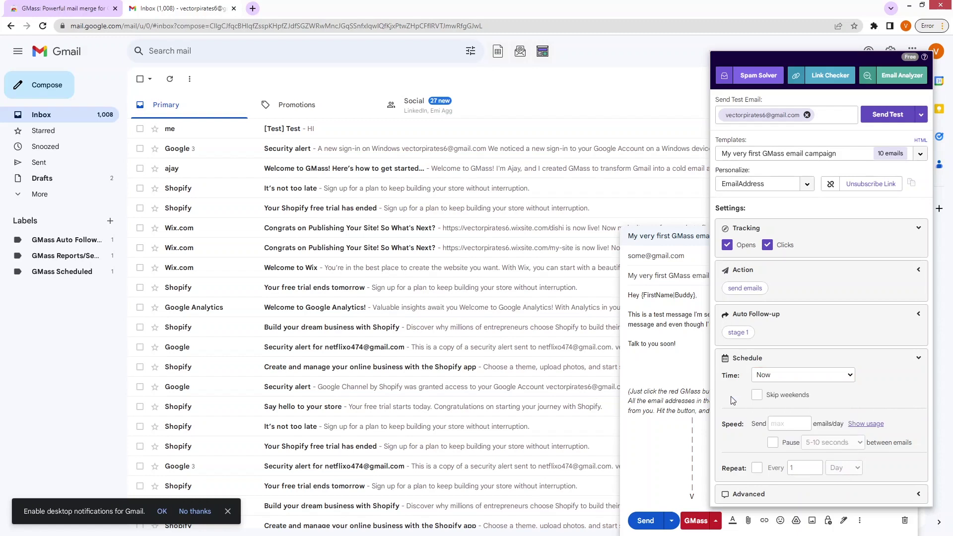
pyautogui.click(757, 396)
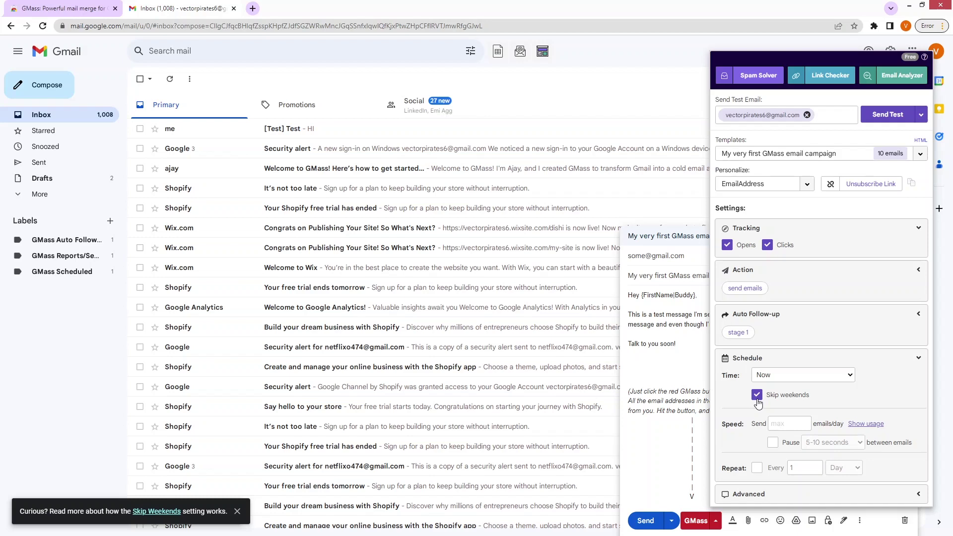
pyautogui.click(757, 396)
# Step: Limit sending to 10 emails per day with a 5-10 second pause between emails
pyautogui.click(771, 424)
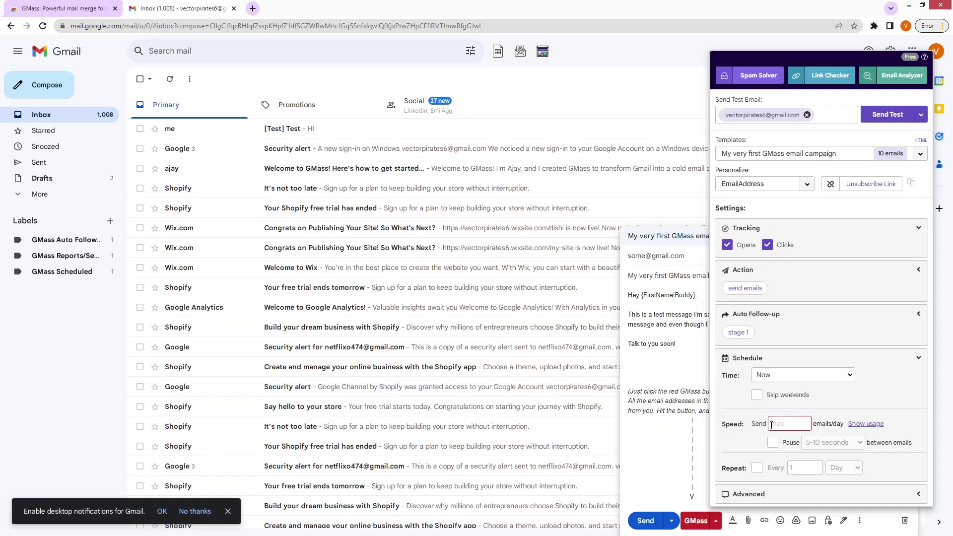
pyautogui.write('10')
pyautogui.click(791, 447)
pyautogui.click(840, 447)
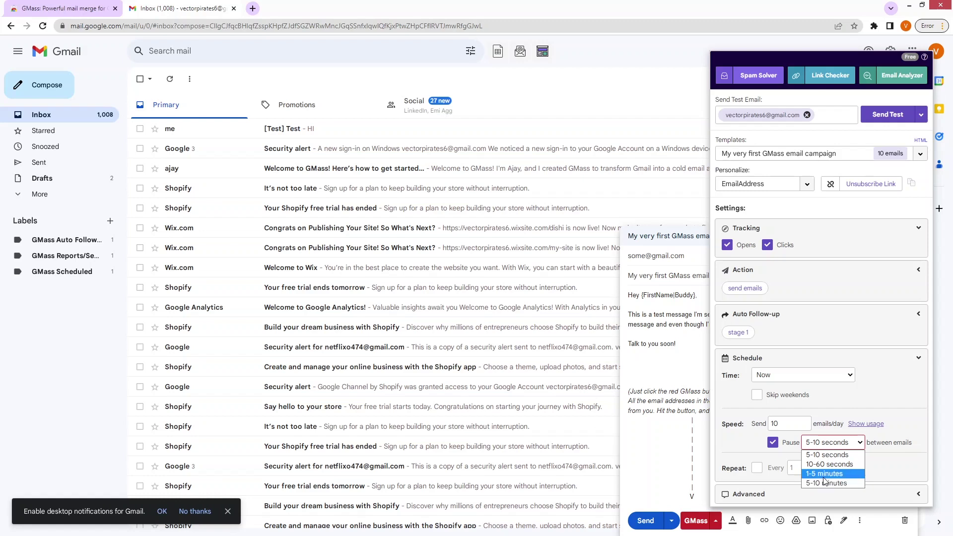
pyautogui.click(822, 456)
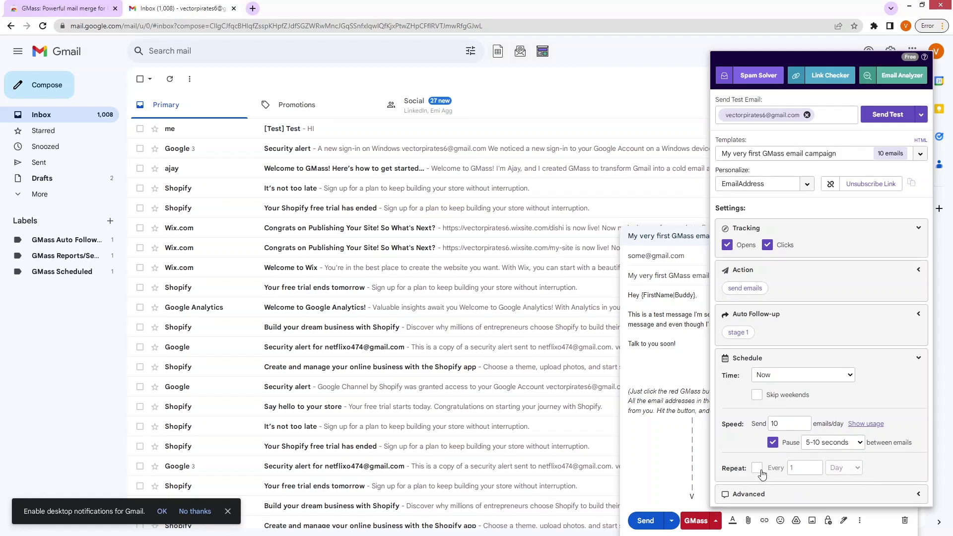
# Step: Try repeating every 2 weeks, then uncheck Repeat so the campaign doesn't repeat
pyautogui.click(758, 469)
pyautogui.click(849, 470)
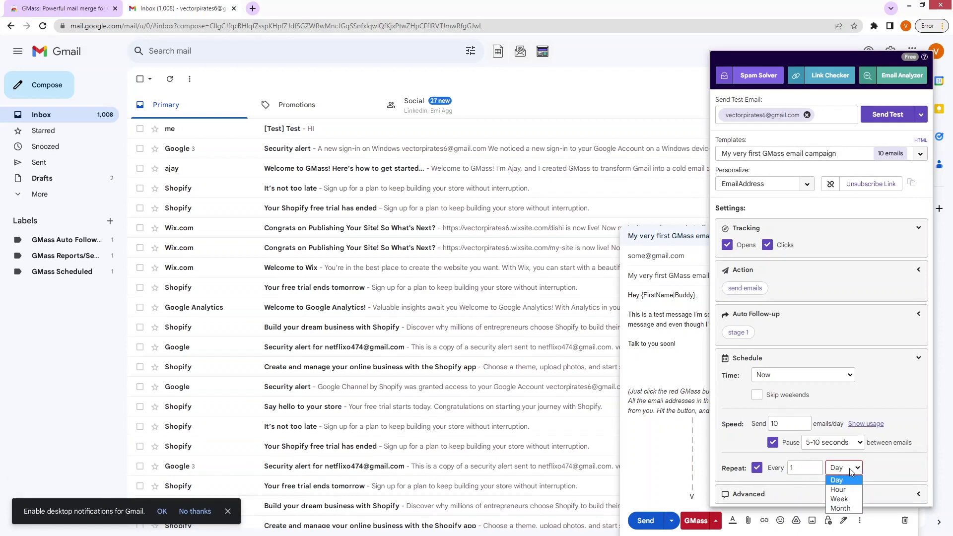
pyautogui.click(852, 499)
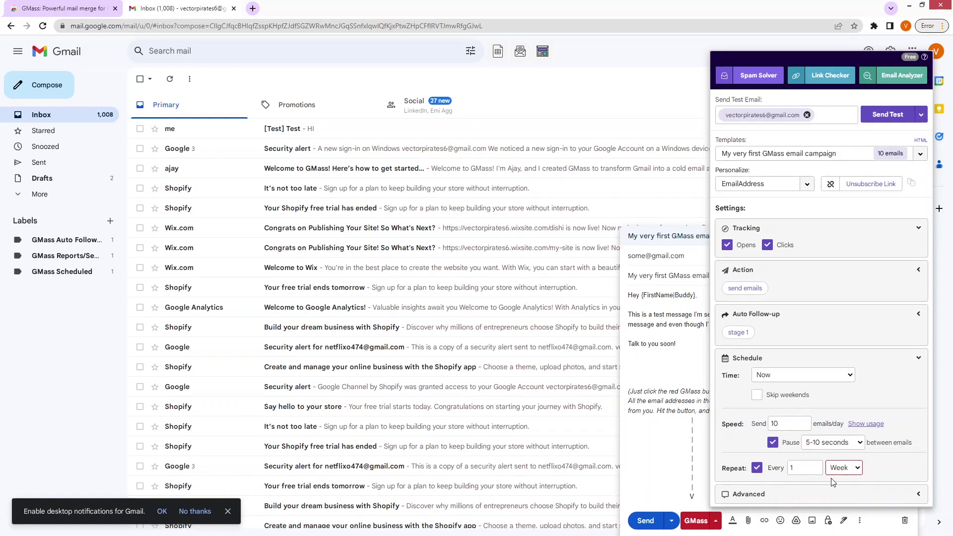
pyautogui.moveTo(816, 472); pyautogui.dragTo(784, 474)
pyautogui.write('2')
pyautogui.click(757, 468)
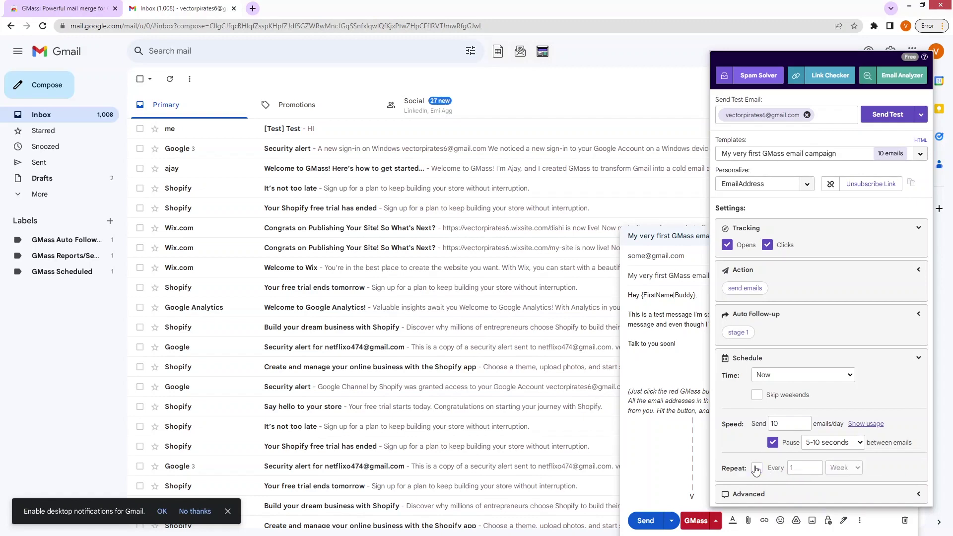
pyautogui.click(916, 500)
# Step: Tick 'Verify emails before sending', keep Sent folder logging, and leave suppression unchanged
pyautogui.scroll(-5, 894, 477)
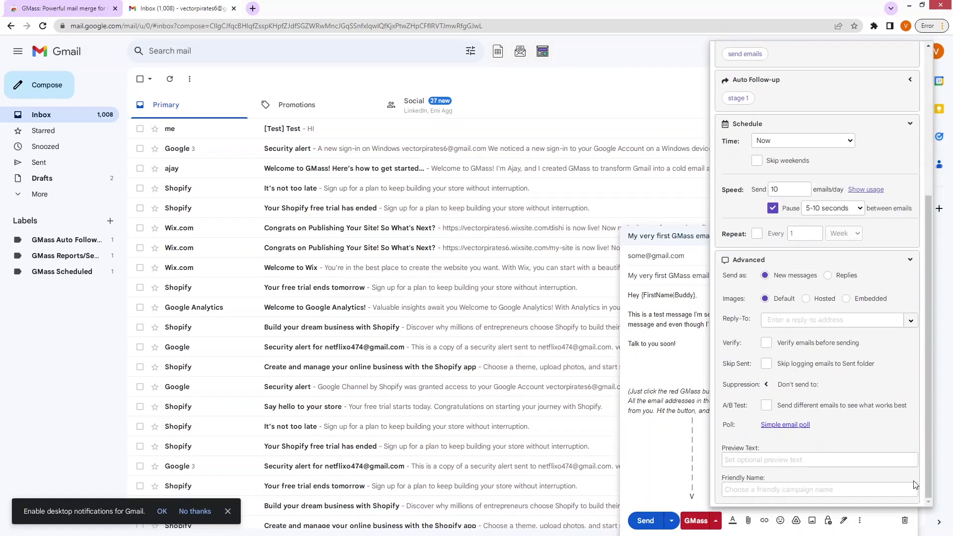
pyautogui.tripleClick(743, 280)
pyautogui.click(767, 344)
pyautogui.click(768, 343)
pyautogui.click(767, 366)
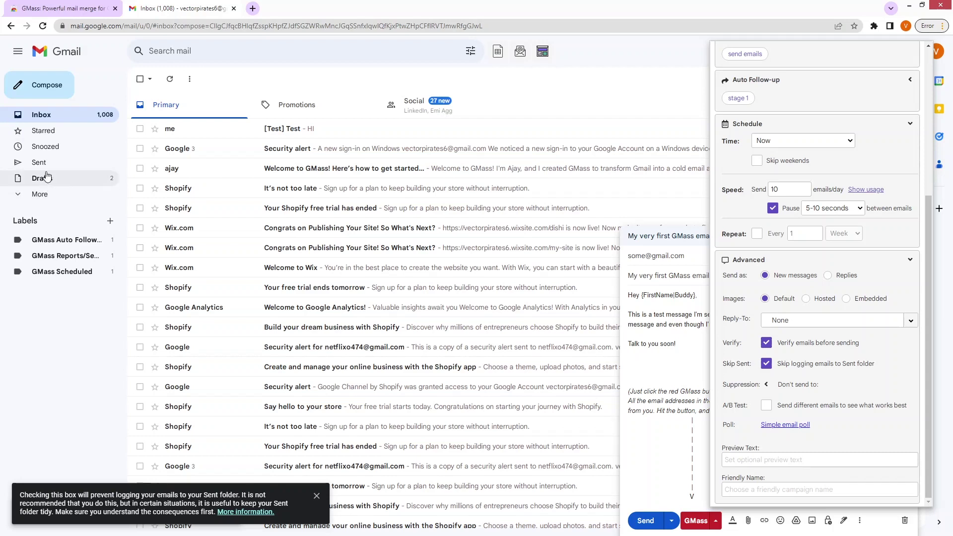
pyautogui.click(767, 366)
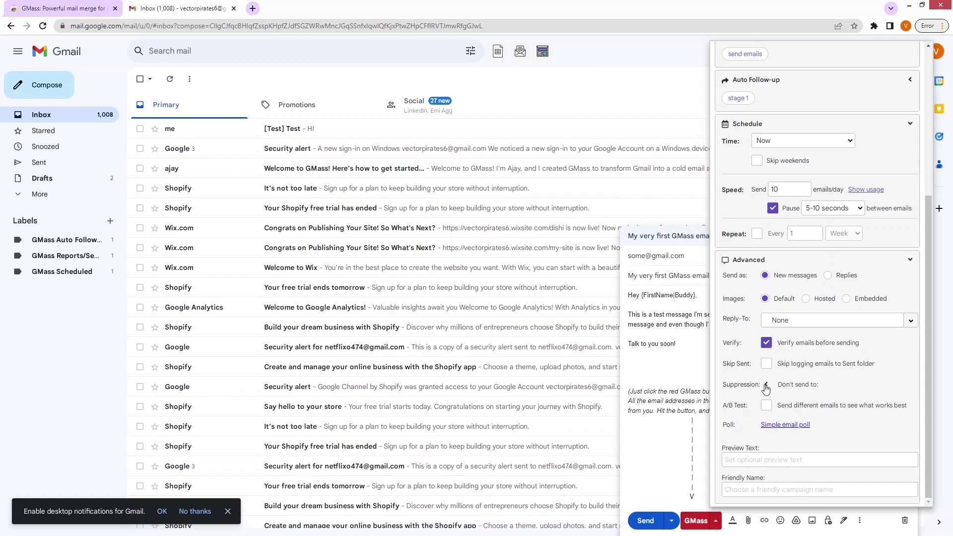
pyautogui.click(767, 386)
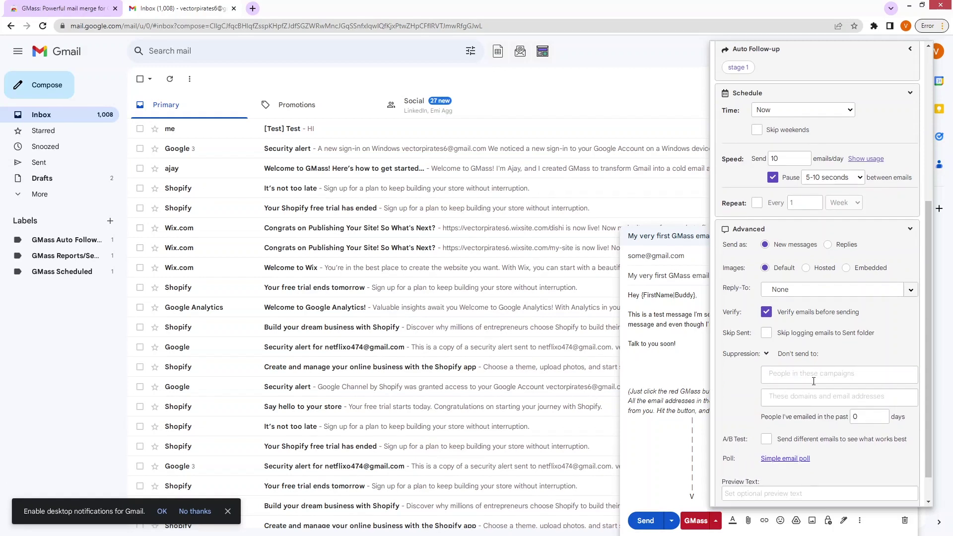
pyautogui.scroll(-1, 814, 381)
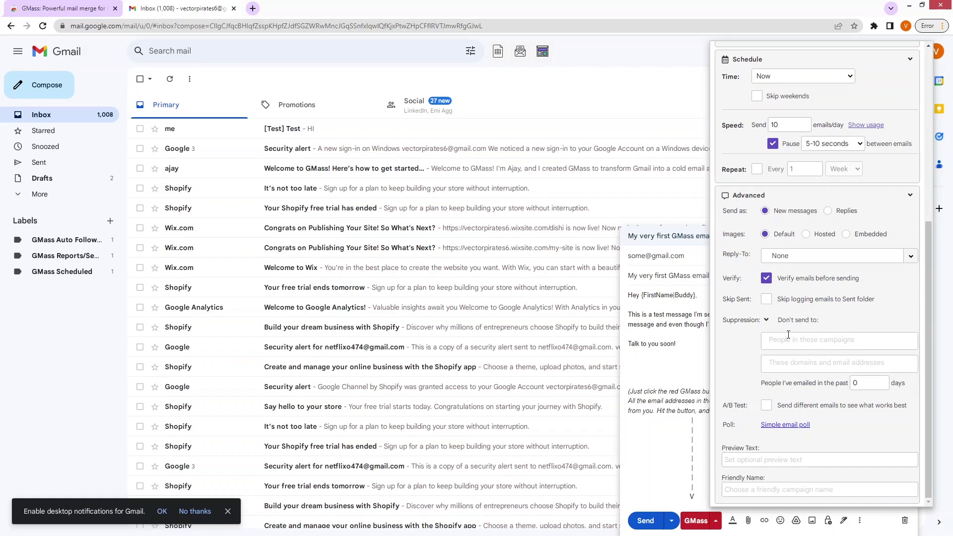
pyautogui.click(769, 322)
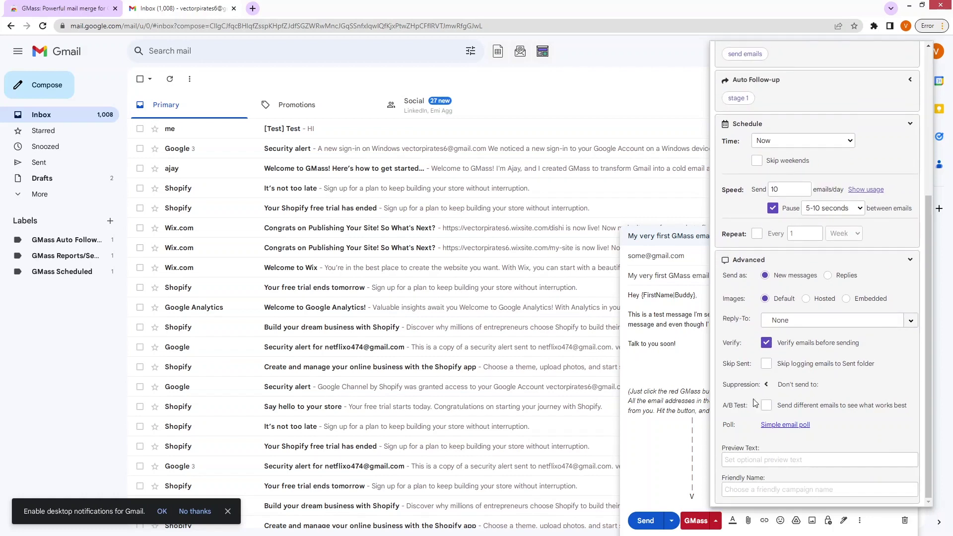
# Step: Set the preview text to 'My First Campaign using Gmass' and close GMass settings
pyautogui.click(750, 465)
pyautogui.click(752, 494)
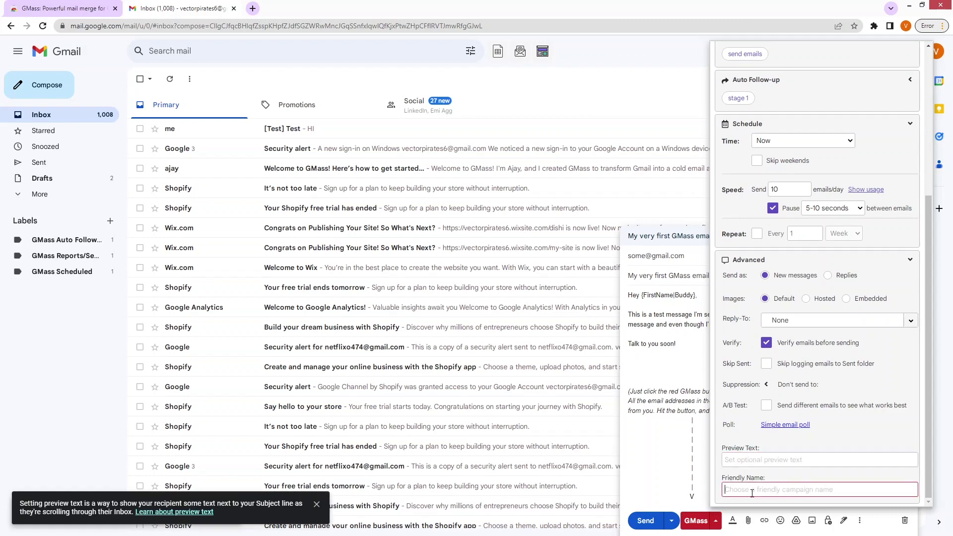
pyautogui.click(766, 464)
pyautogui.write('My ')
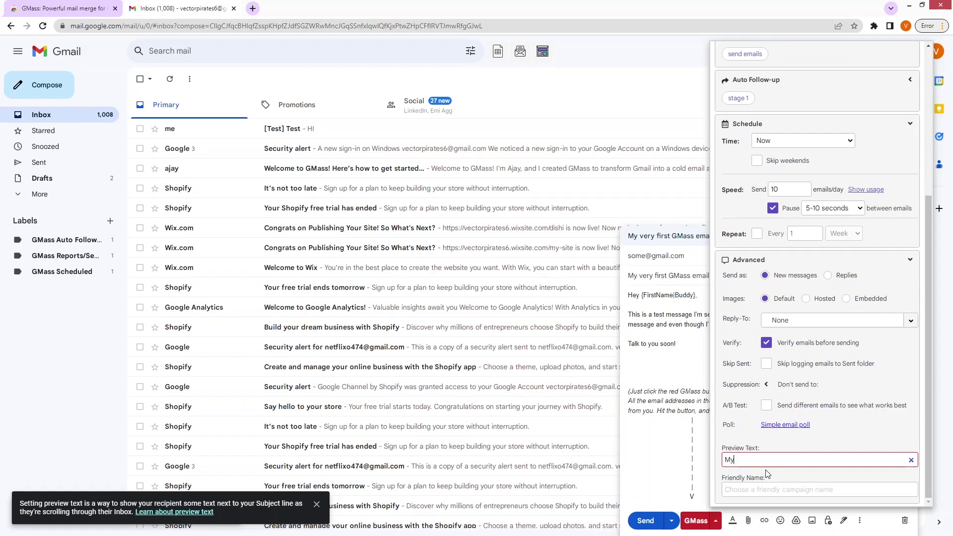
pyautogui.write('First Campaign ')
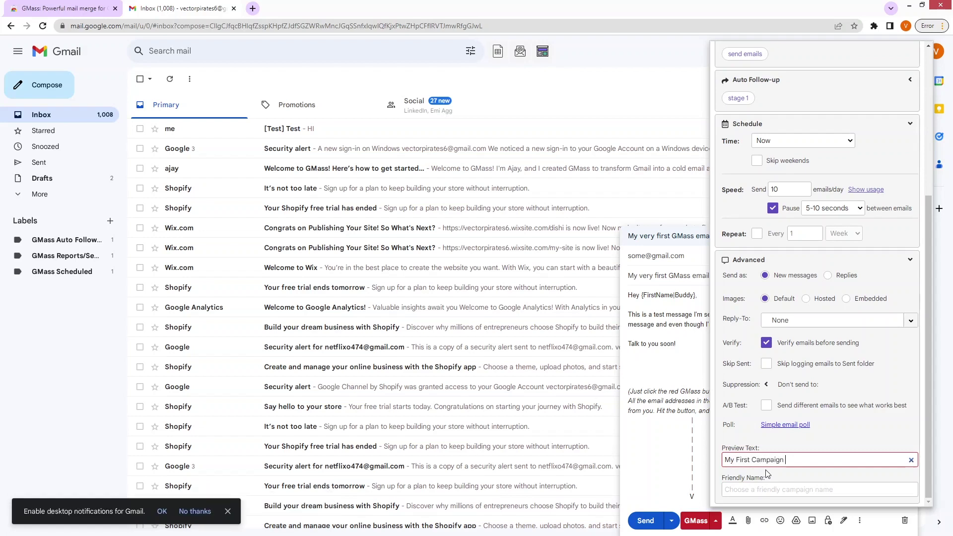
pyautogui.write('using Gmass')
pyautogui.click(716, 520)
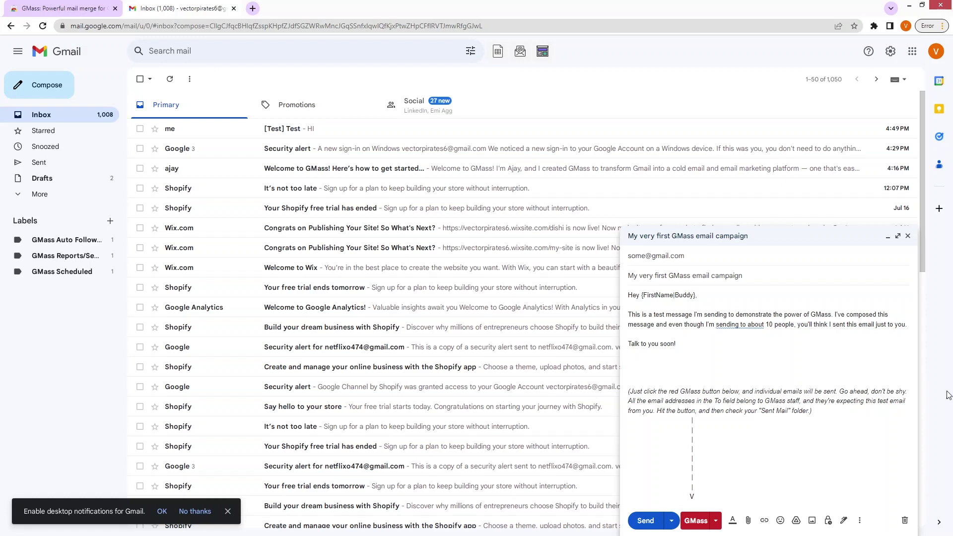
# Step: Minimize the draft, dismiss the Google Sheets authorization prompt, and open the manual follow-up window
pyautogui.click(867, 235)
pyautogui.click(505, 53)
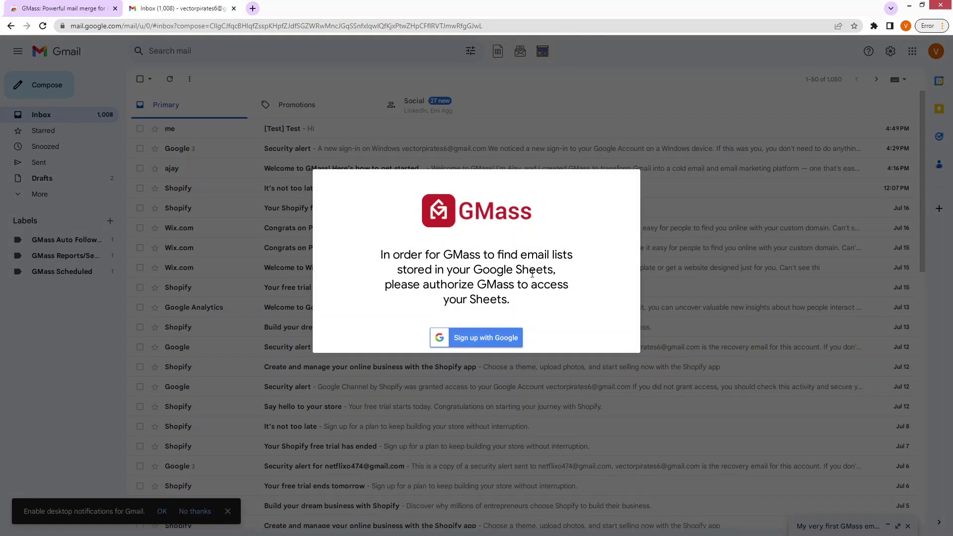
pyautogui.click(510, 75)
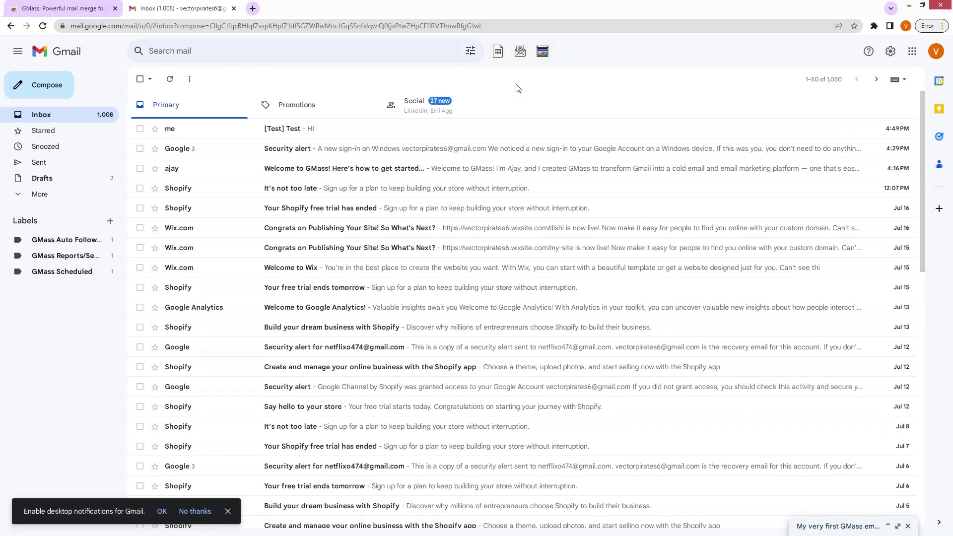
pyautogui.click(518, 53)
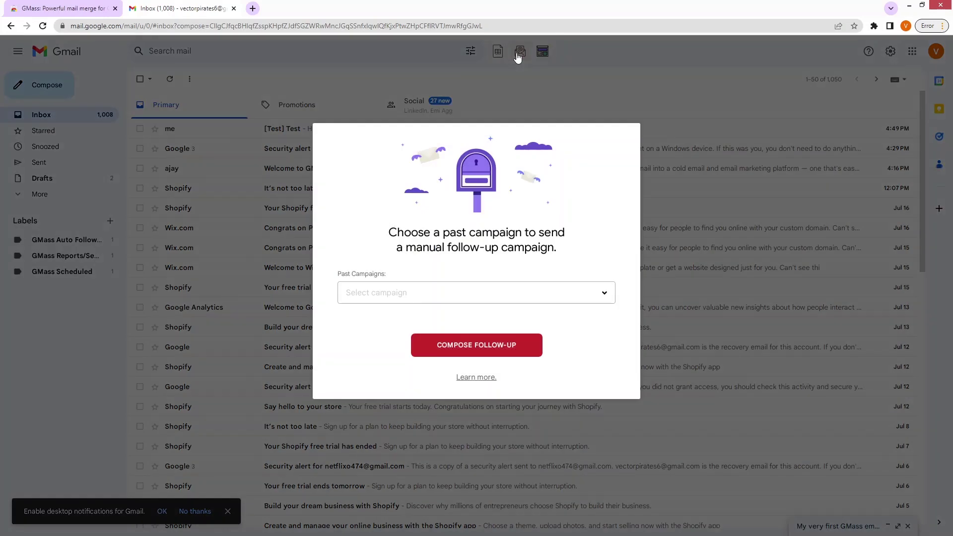
pyautogui.click(487, 294)
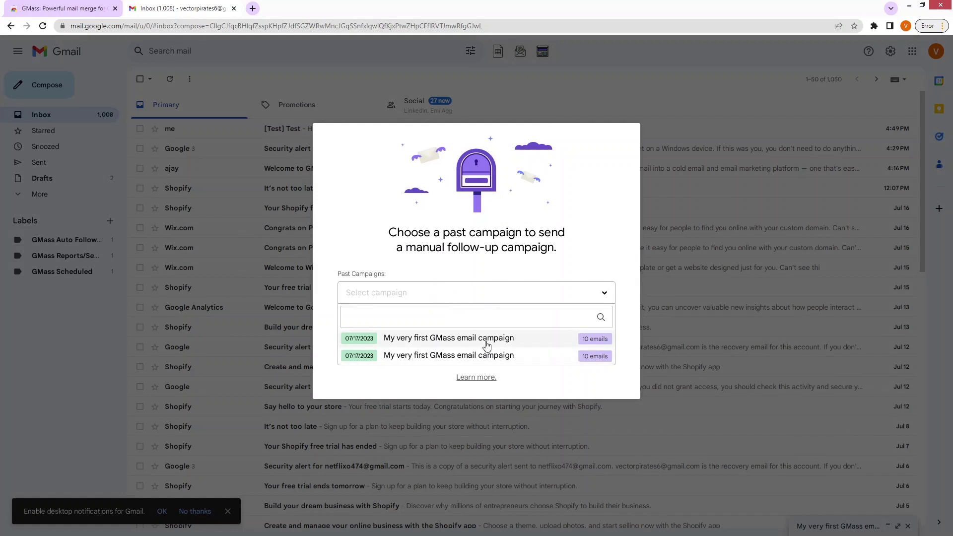
pyautogui.click(492, 339)
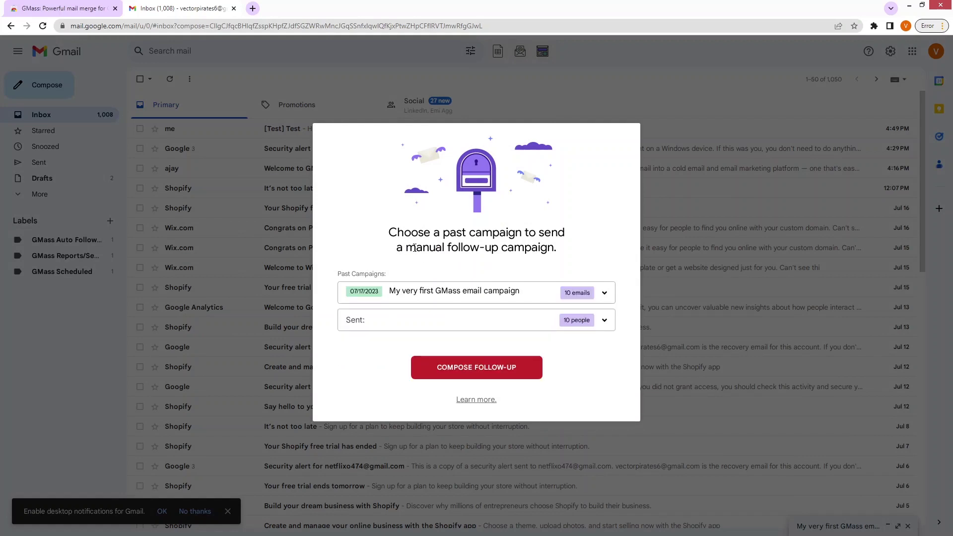
pyautogui.click(523, 324)
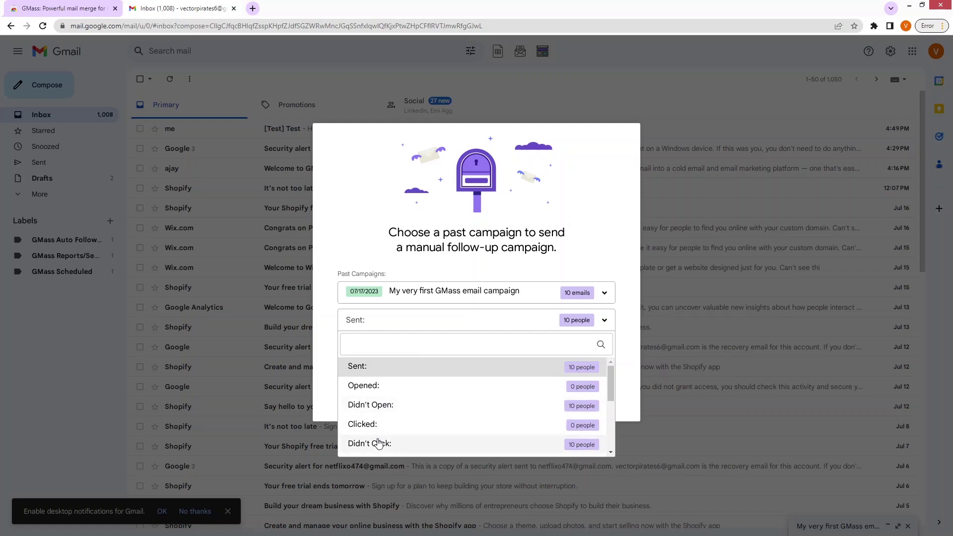
pyautogui.click(332, 373)
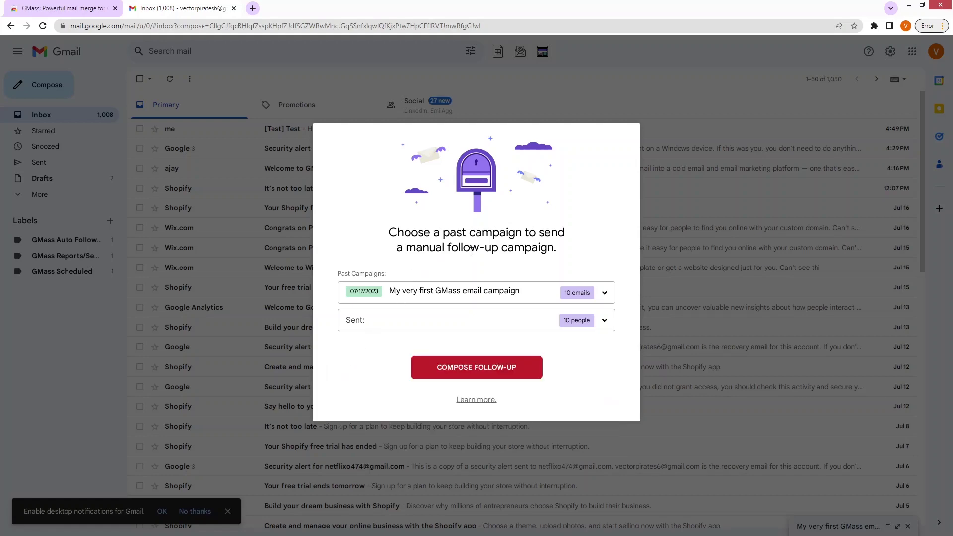
pyautogui.click(700, 149)
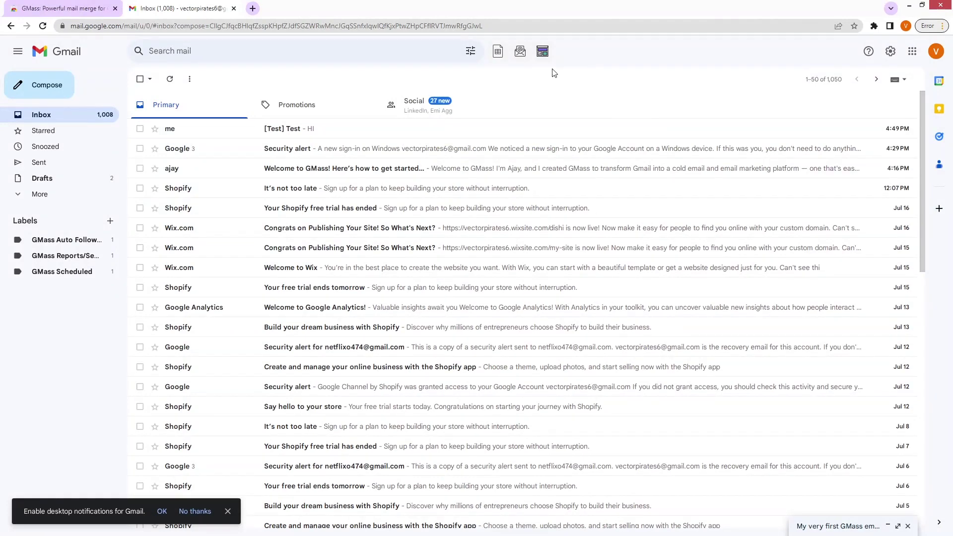
pyautogui.click(549, 52)
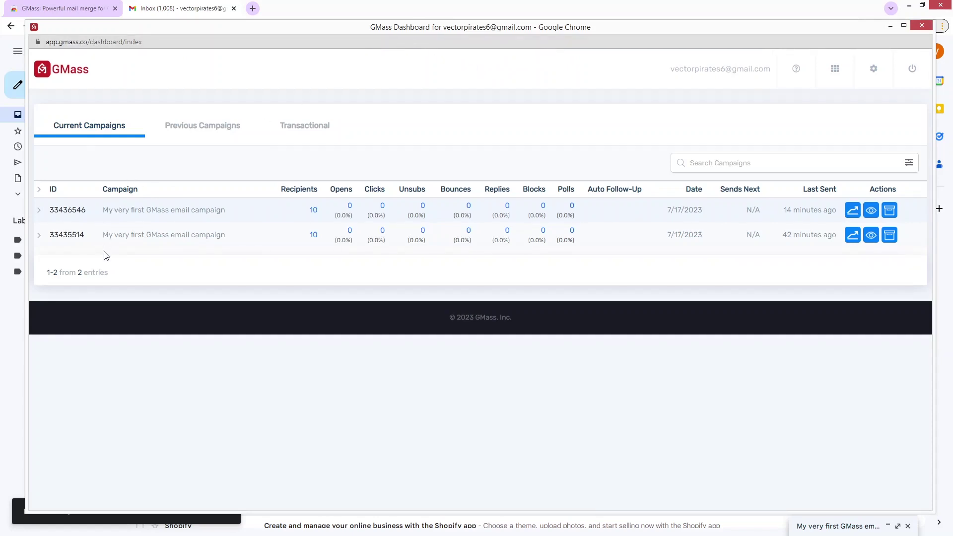
pyautogui.click(208, 133)
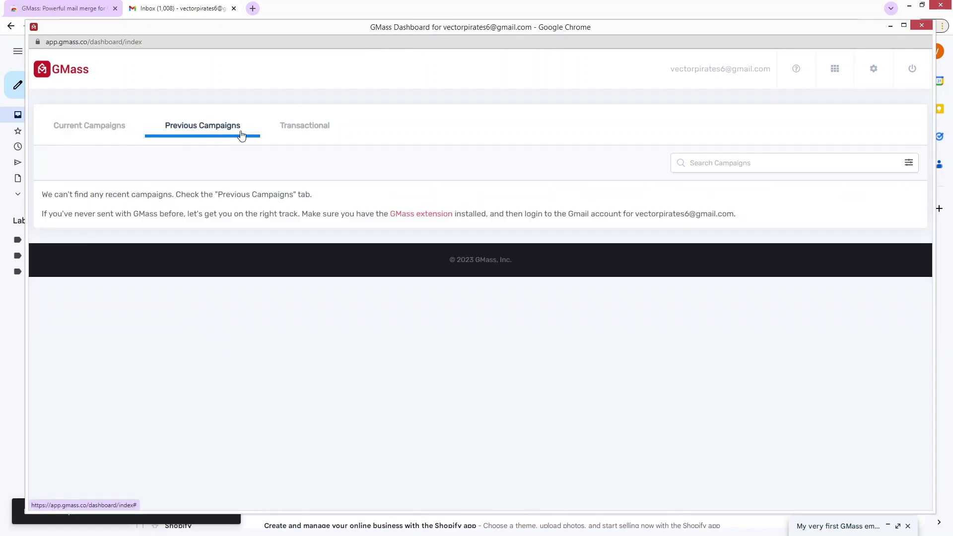
pyautogui.click(293, 130)
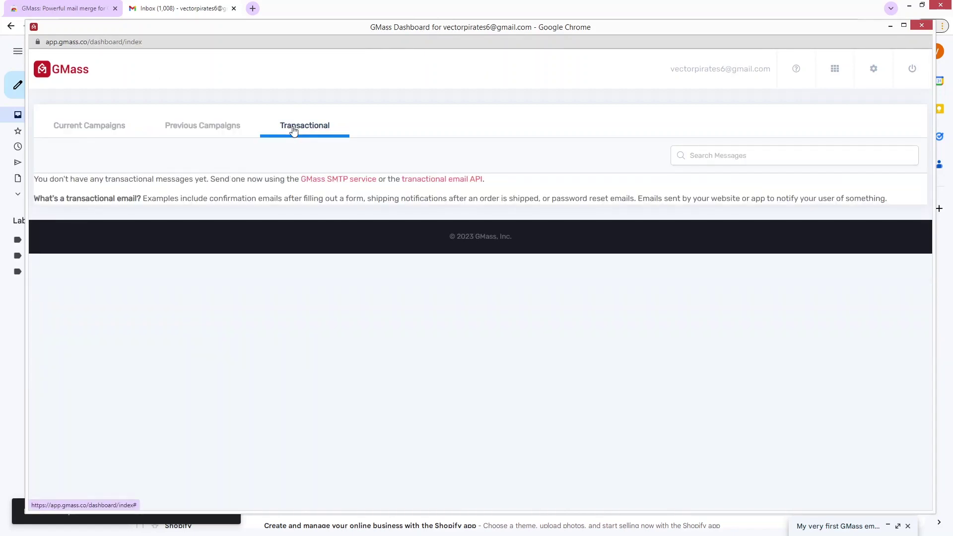
pyautogui.click(117, 127)
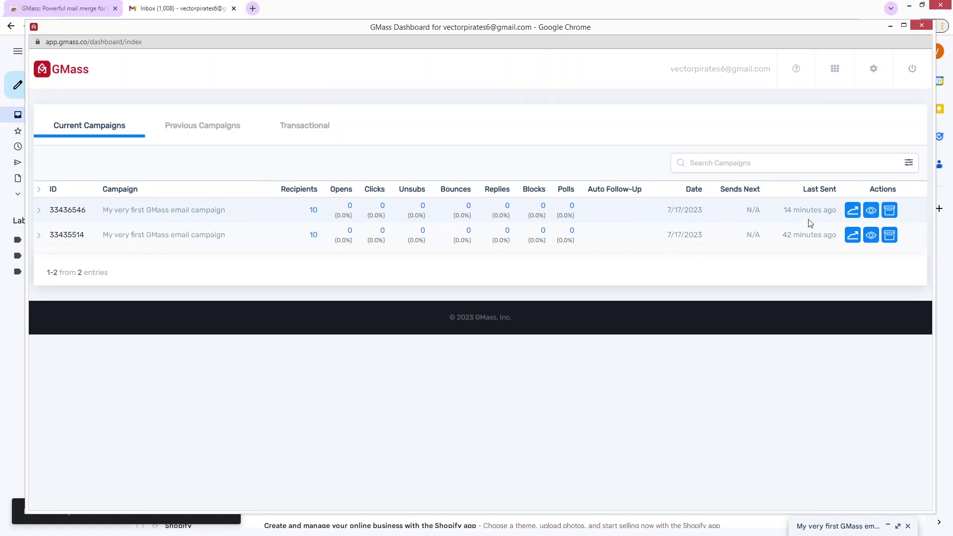
pyautogui.click(870, 212)
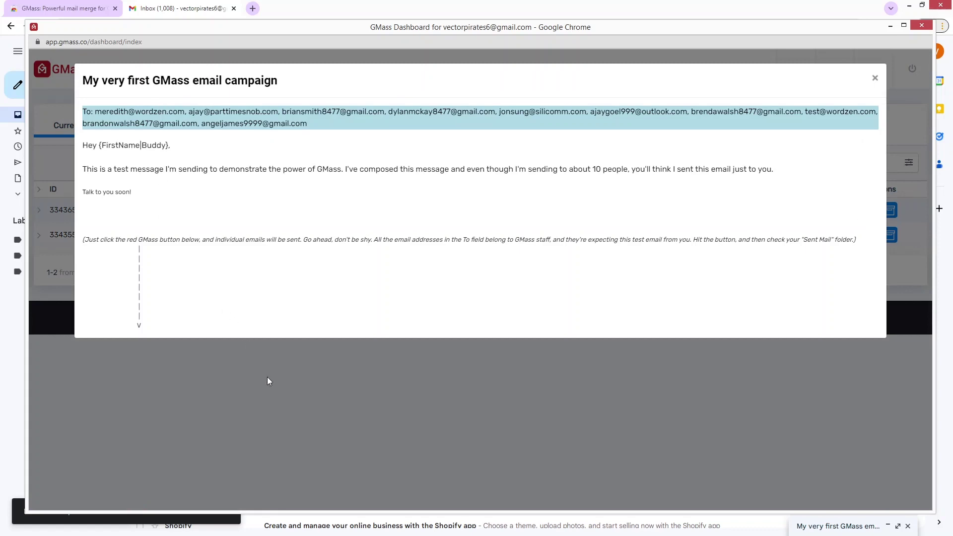
pyautogui.click(922, 26)
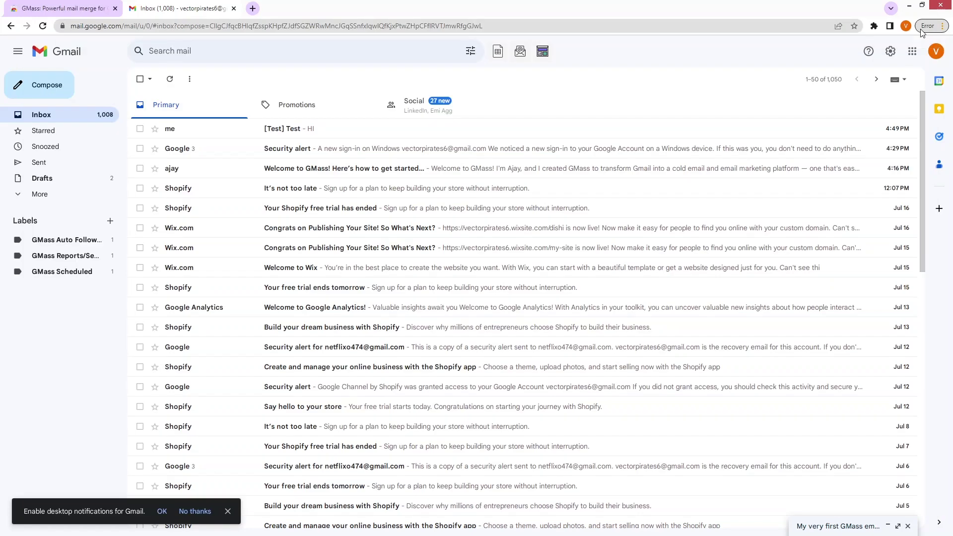